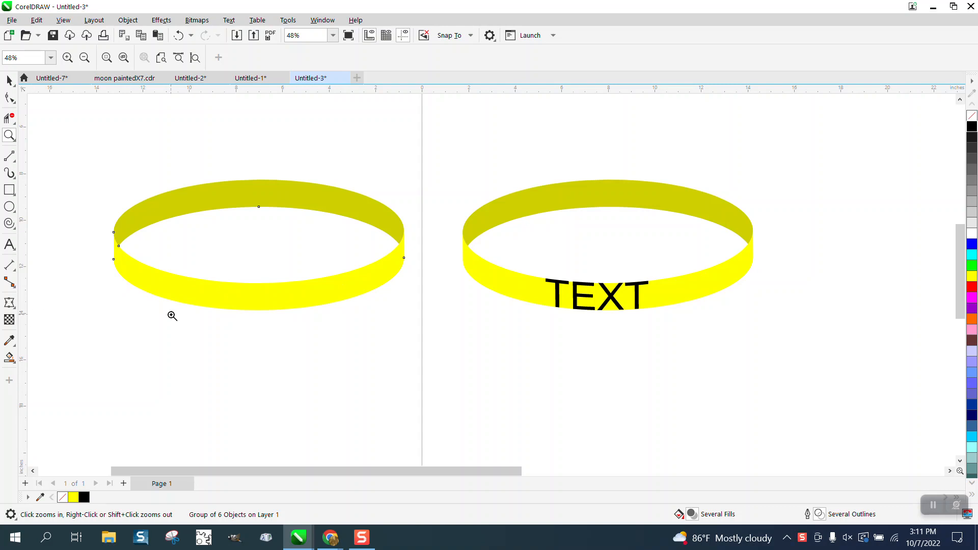
Duplicate the plain yellow ring 15 inches to its left, with no fill and a black hairline outline.
drag(525, 259, 764, 333)
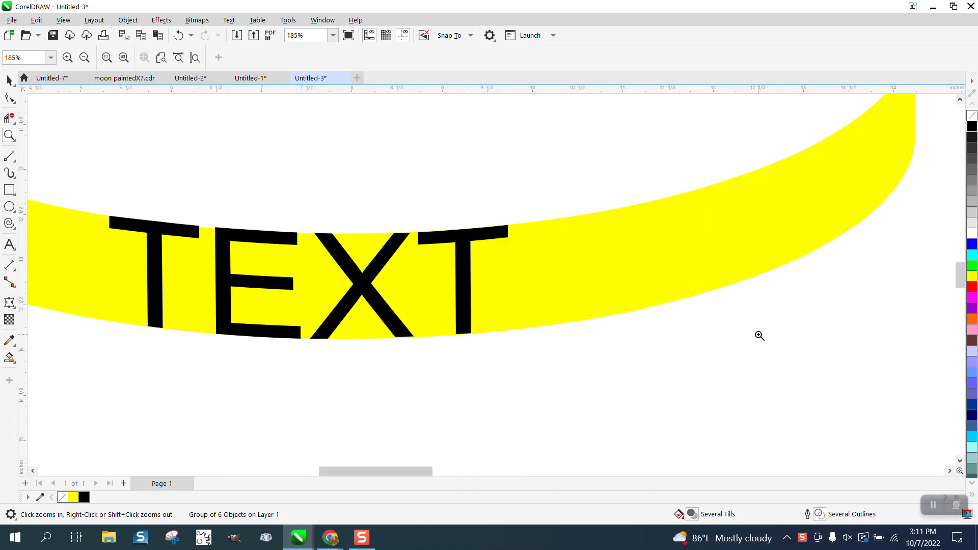
scroll(751, 334, down, 5)
scroll(749, 304, down, 1)
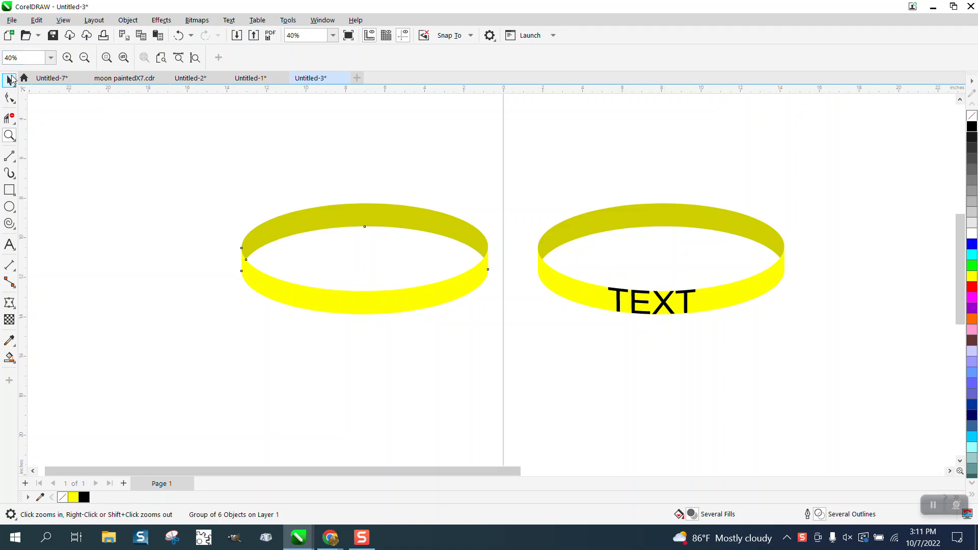
click(9, 80)
scroll(300, 157, down, 1)
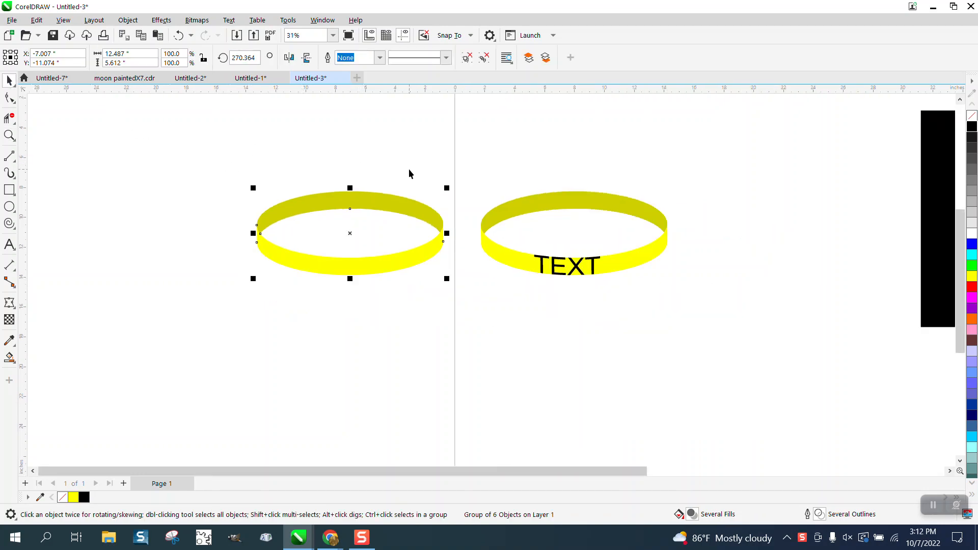
key(ctrl+d)
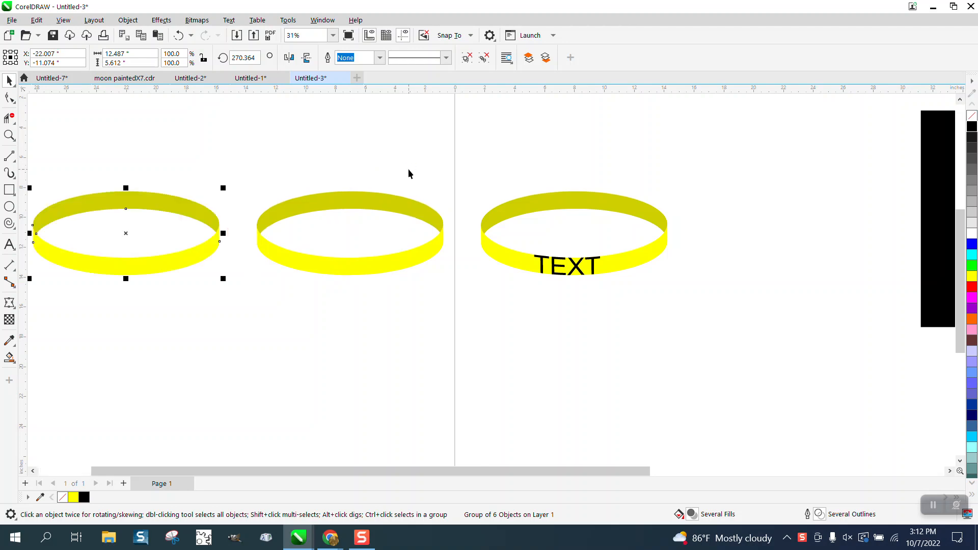
click(972, 115)
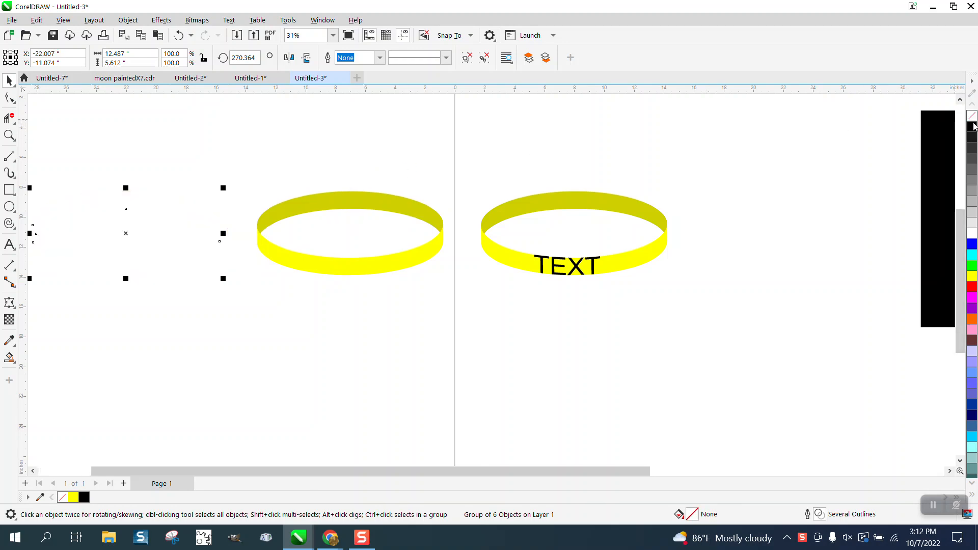
right_click(972, 126)
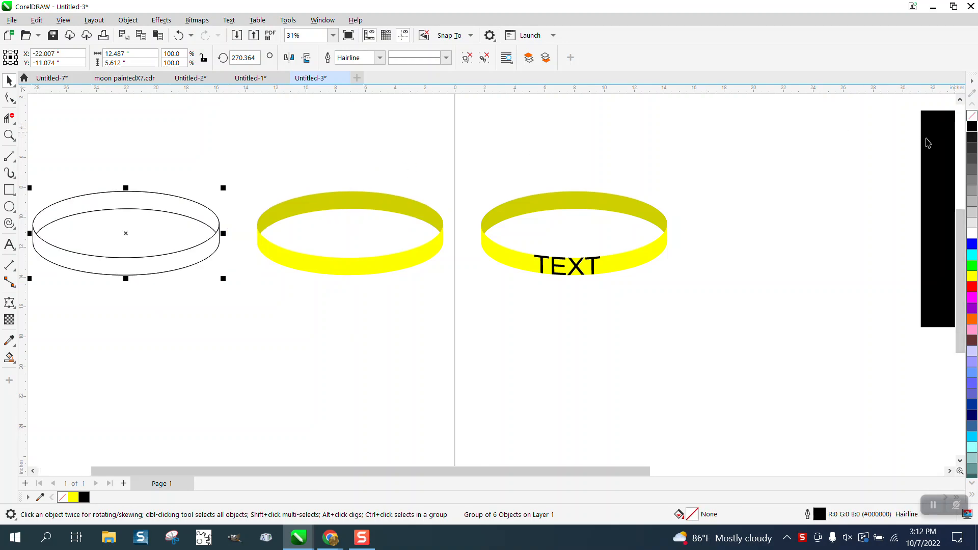
Make an unfilled, black-outlined shape of the outlined ring's front band with Smart Fill and place it below the plain yellow ring.
click(10, 358)
click(117, 265)
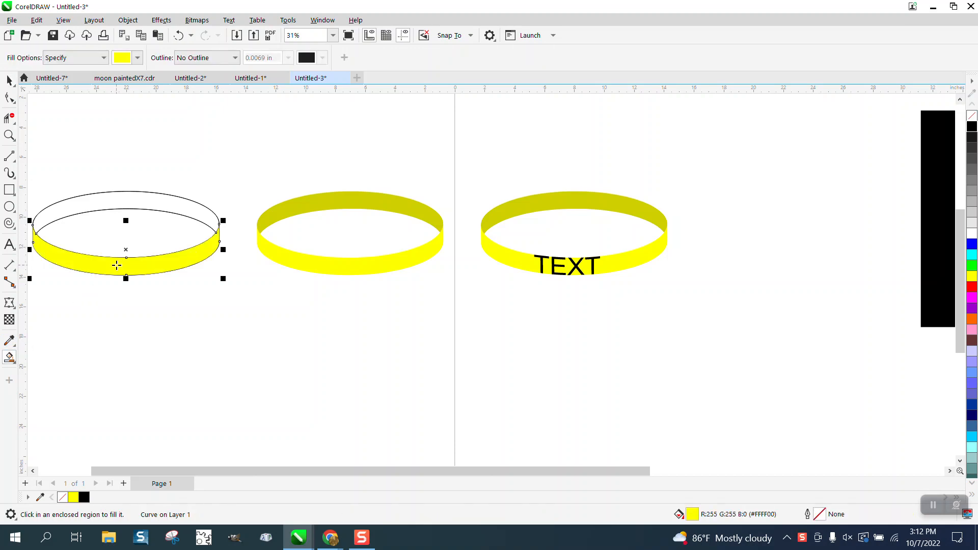
key(Right)
key(Down)
scroll(155, 251, down, 4)
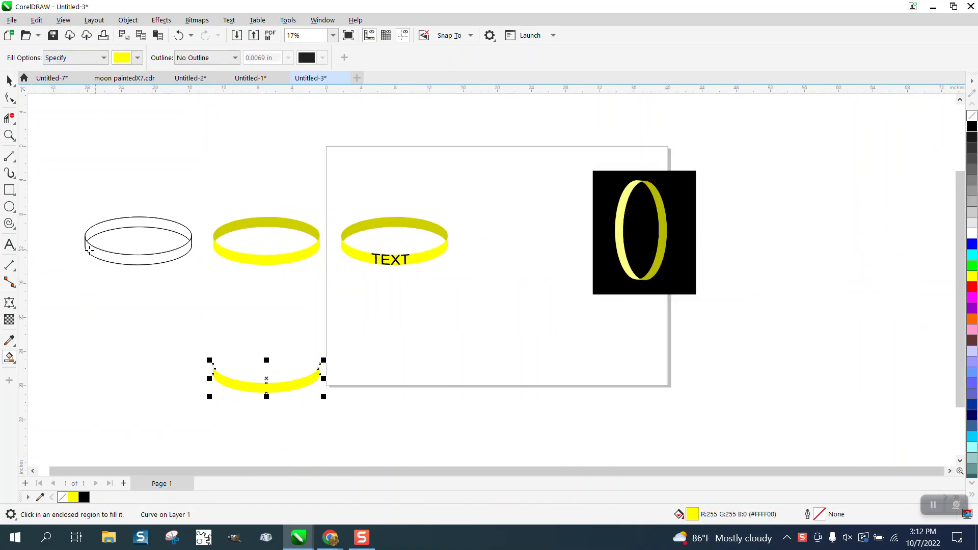
click(973, 116)
right_click(973, 126)
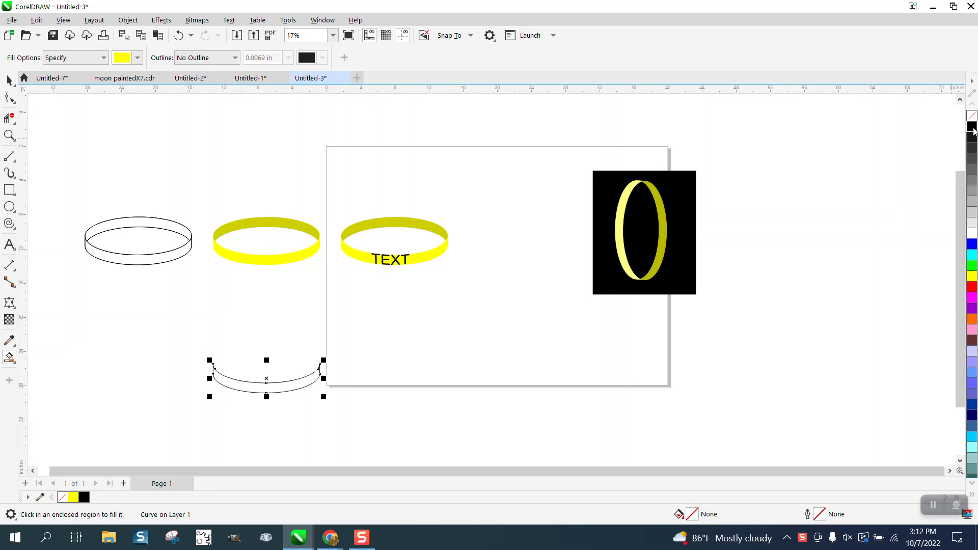
Set up an inside contour with 1 step for the separate front band.
click(9, 135)
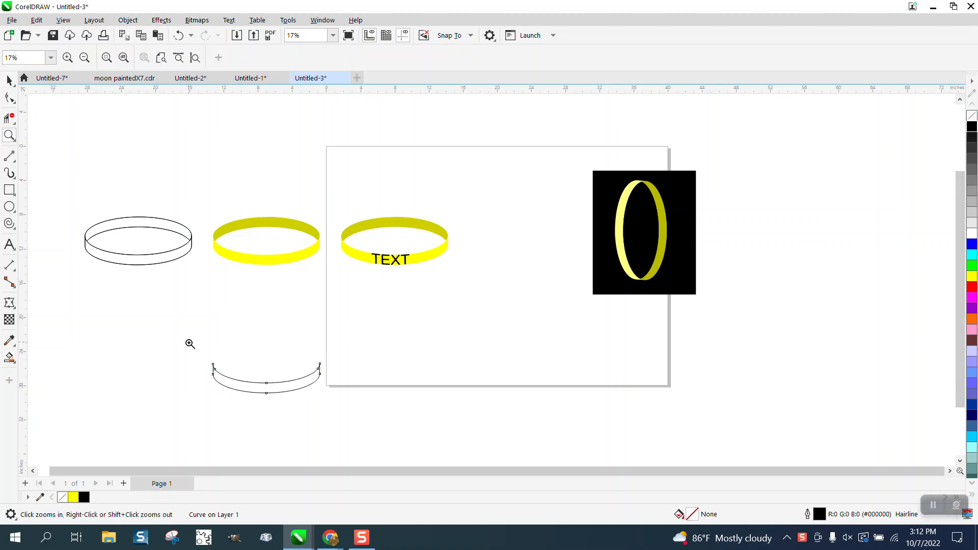
drag(190, 343, 420, 404)
click(9, 80)
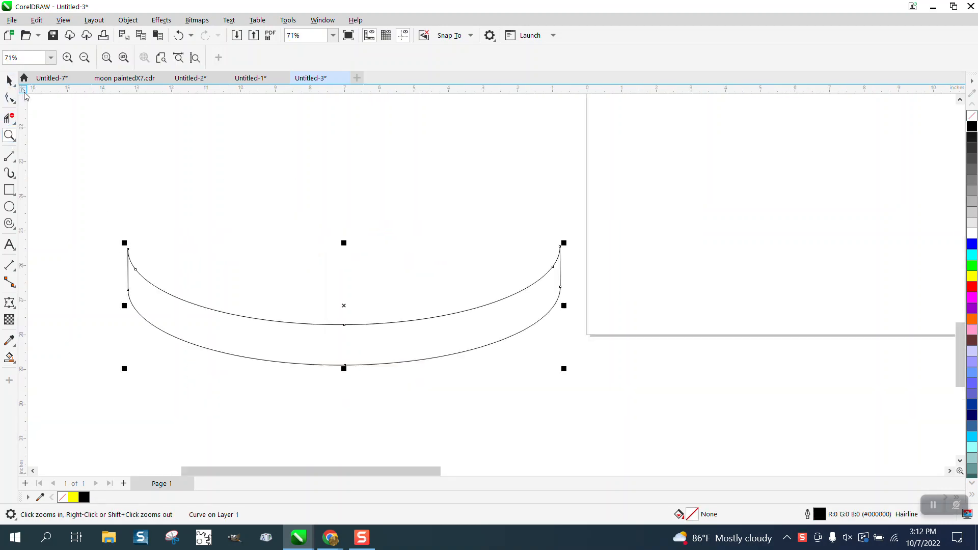
click(161, 20)
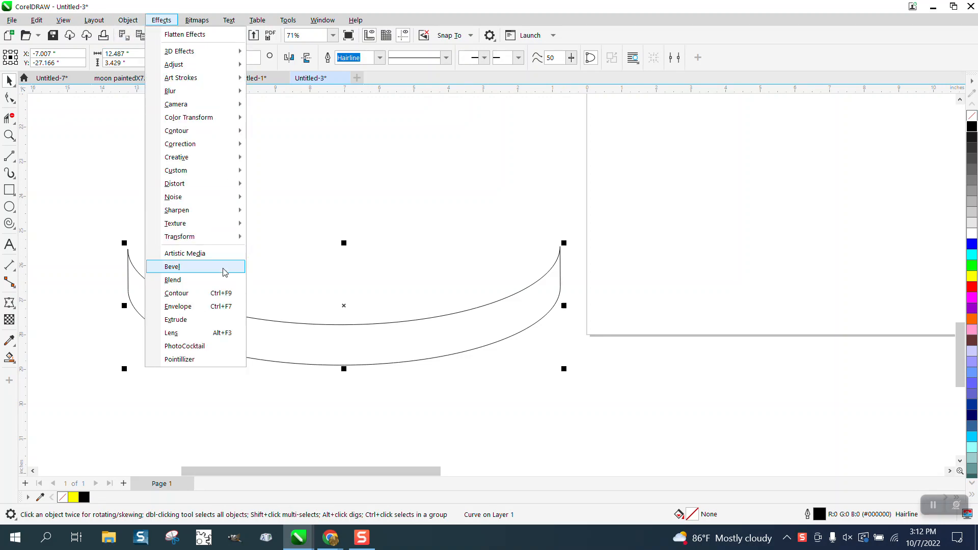
click(184, 293)
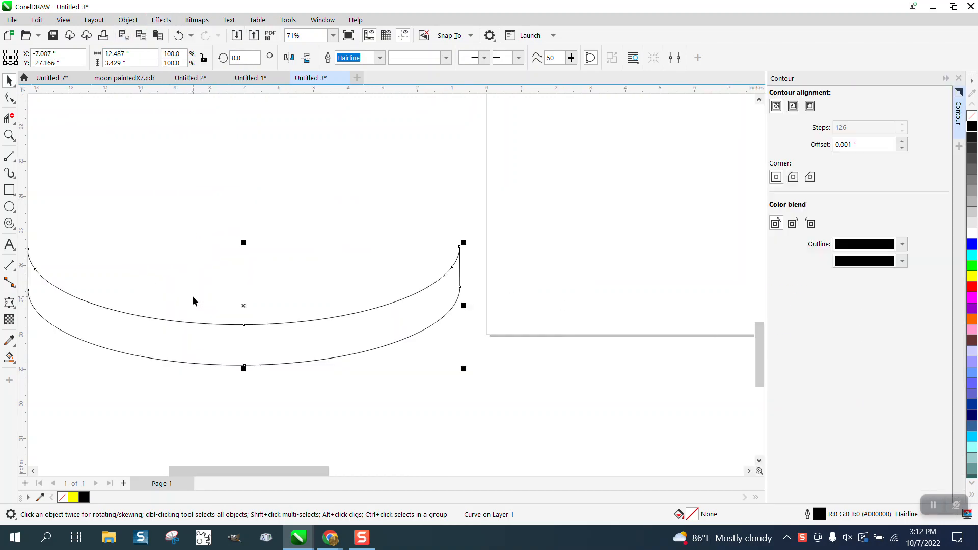
click(794, 108)
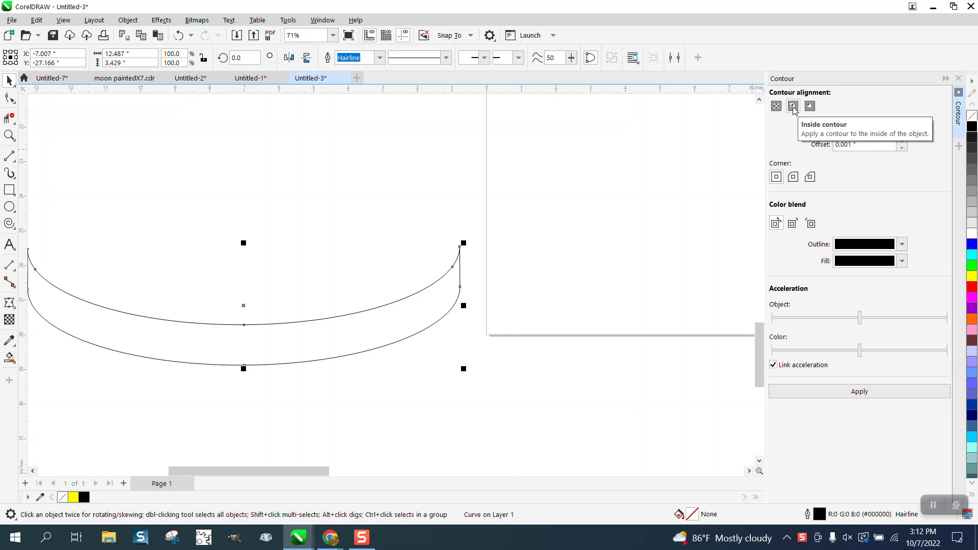
click(811, 107)
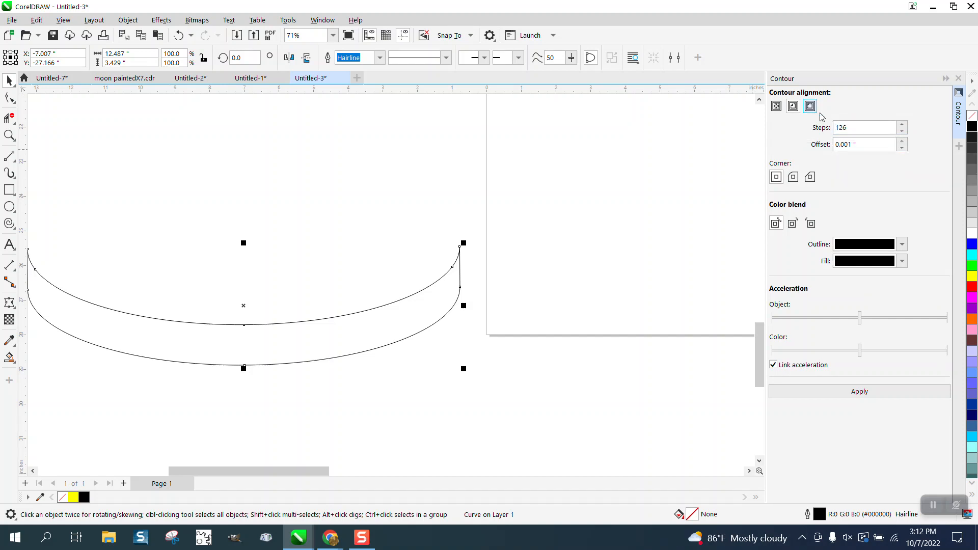
double_click(869, 127)
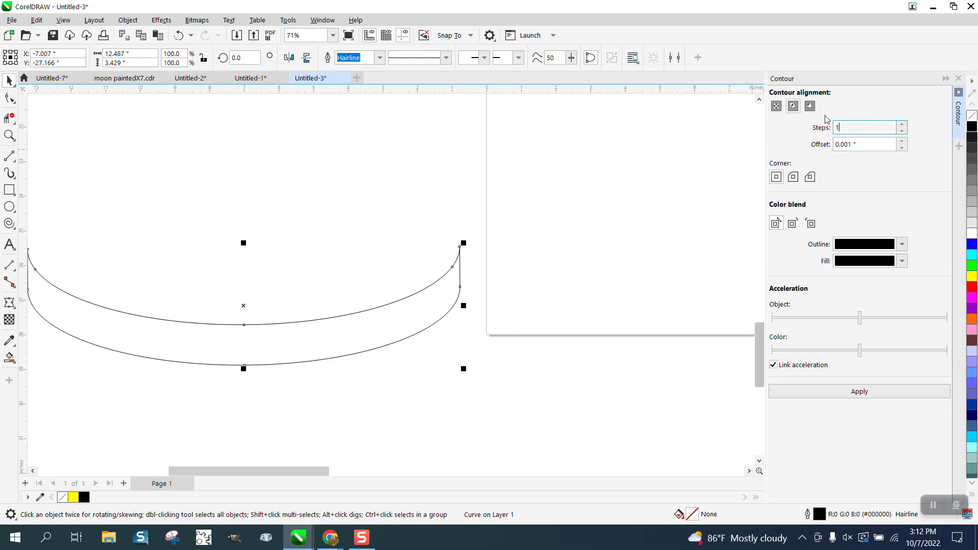
text(1)
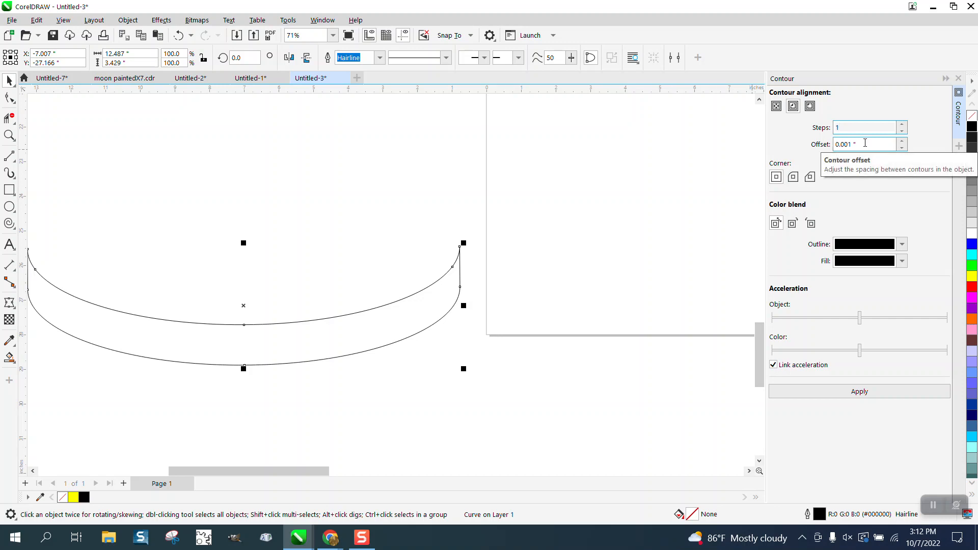
Try the inside contour on the band with a 0.01 inch offset and undo it.
double_click(865, 143)
text(.01)
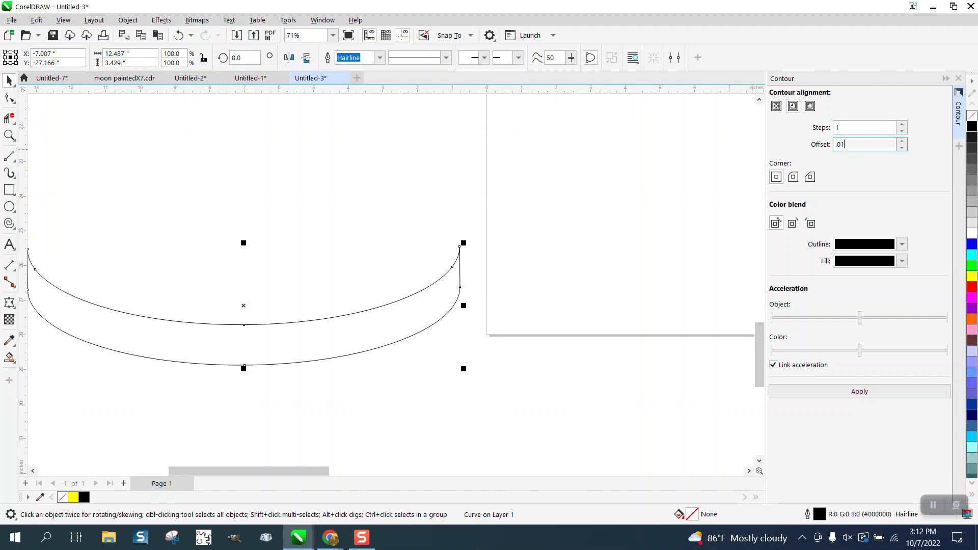
click(860, 392)
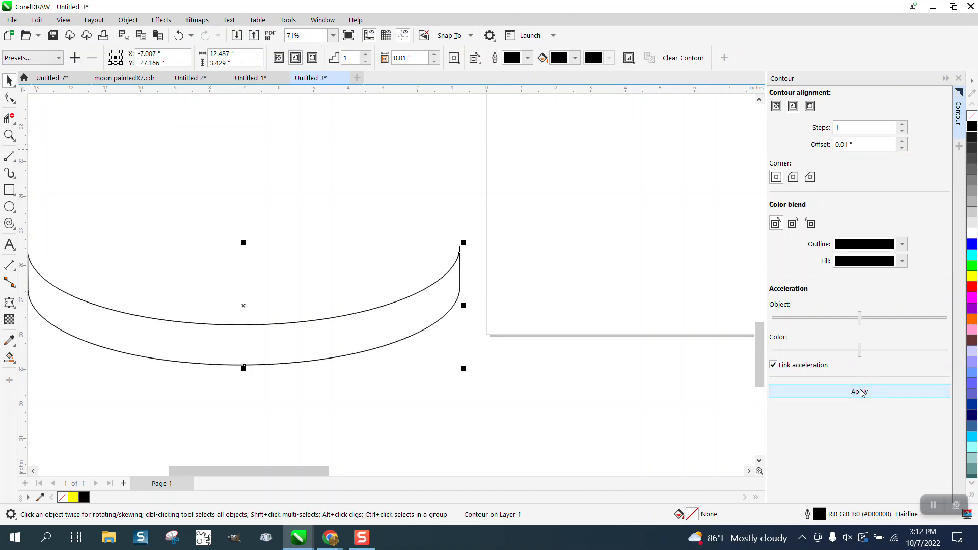
click(178, 36)
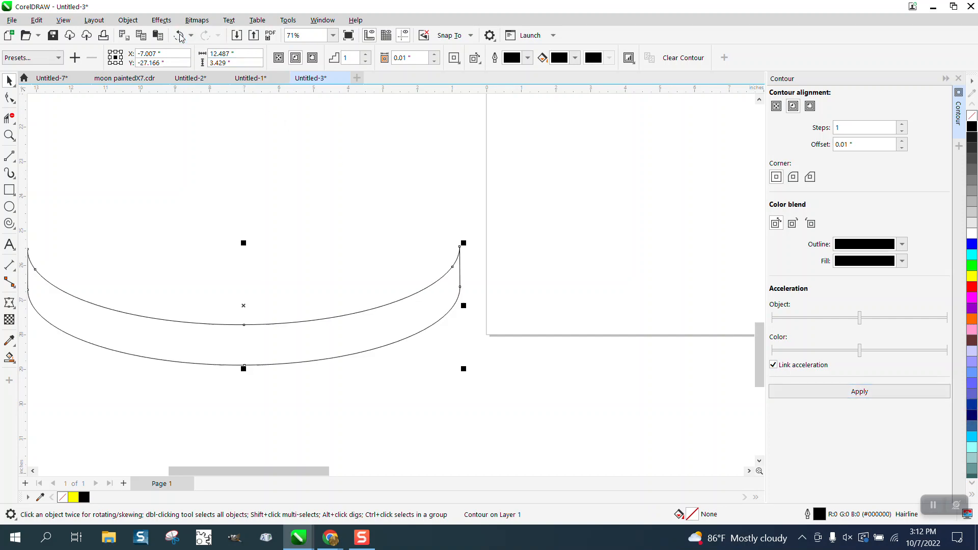
Apply the inside contour to the band with a 0.09 inch offset.
double_click(840, 145)
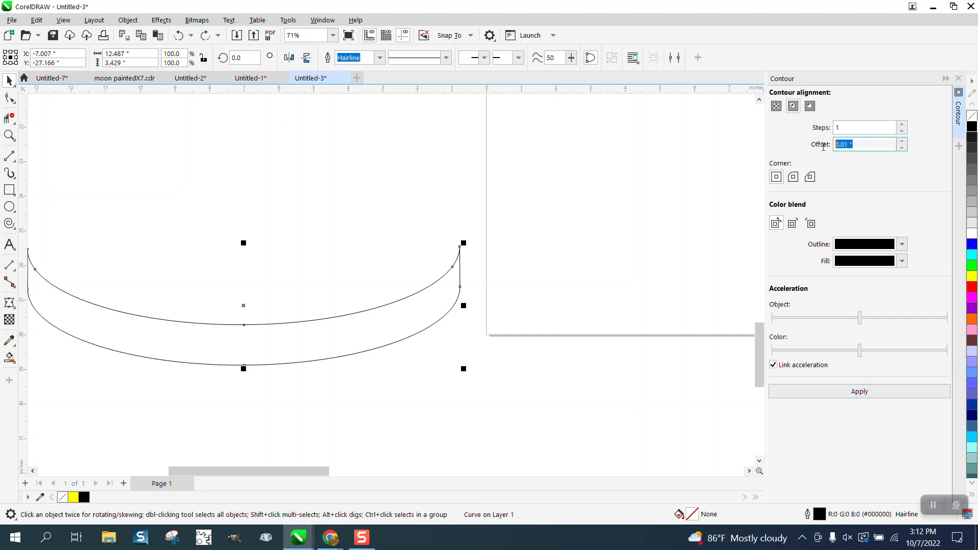
text(.09)
click(860, 391)
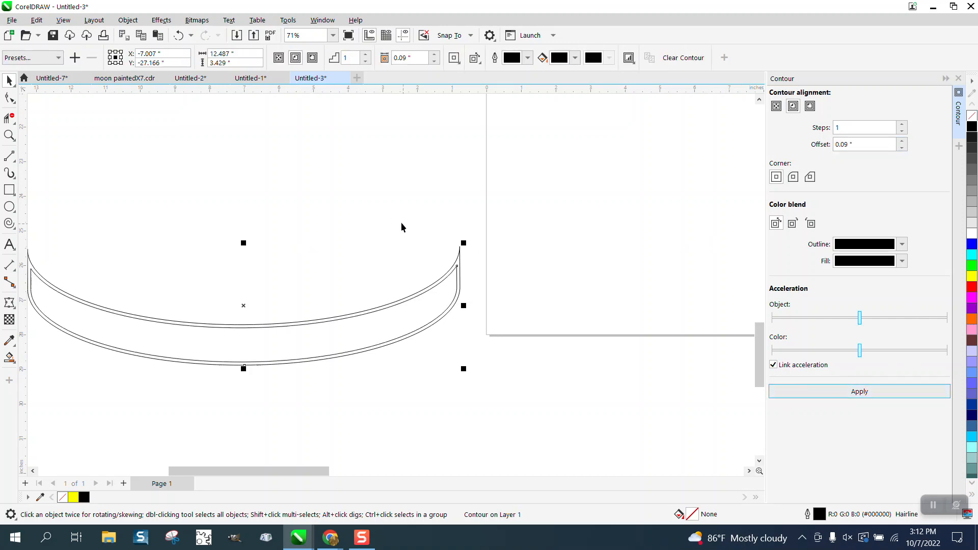
Break the contour apart and move the inner band shape 15 inches left of the original band.
click(128, 19)
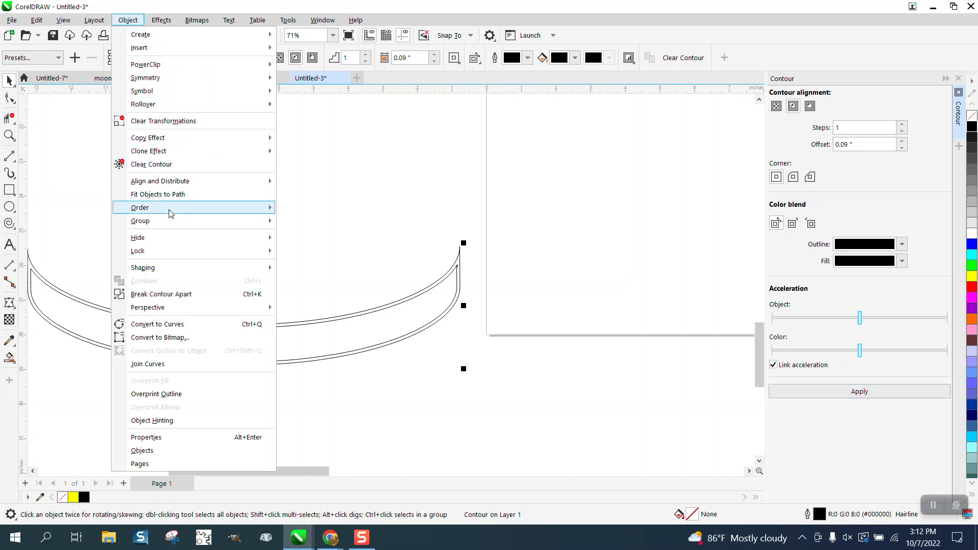
click(175, 292)
scroll(337, 234, down, 2)
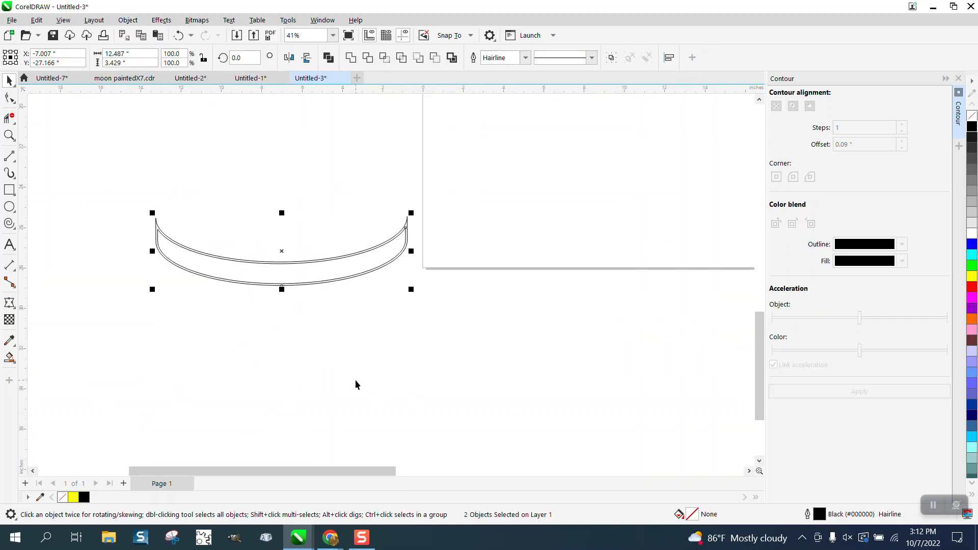
scroll(371, 283, down, 3)
click(358, 279)
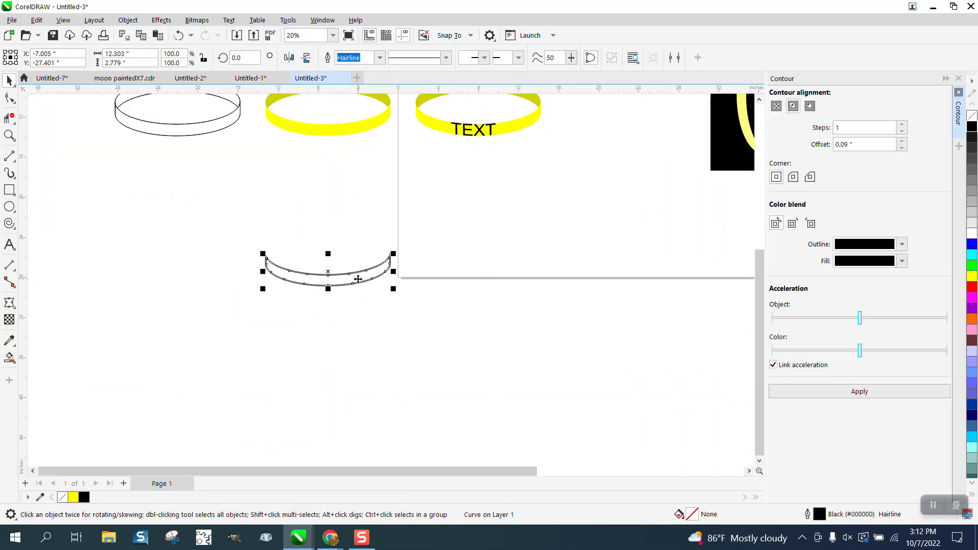
key(Right)
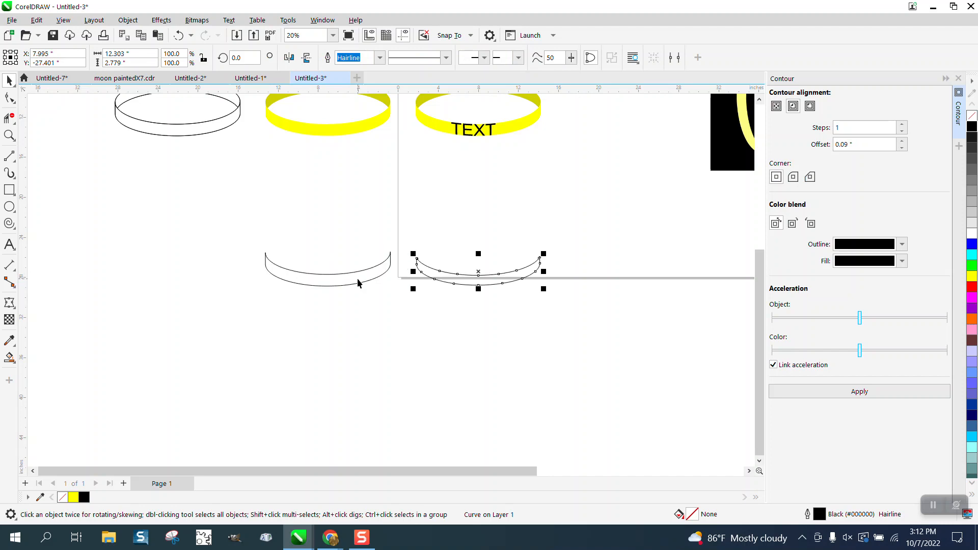
key(Left)
key(Left)
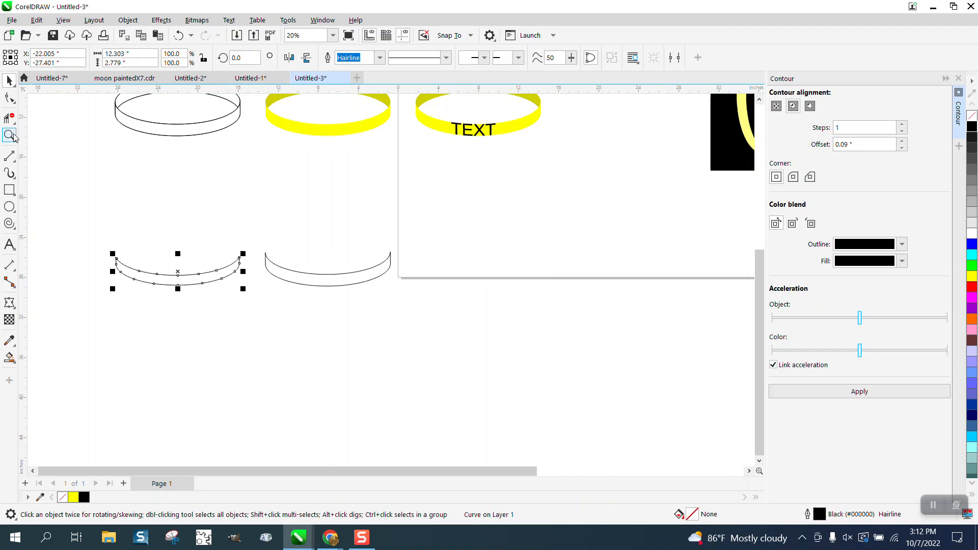
Add the artistic text "TEXT" above the inner band shape.
drag(135, 224, 274, 284)
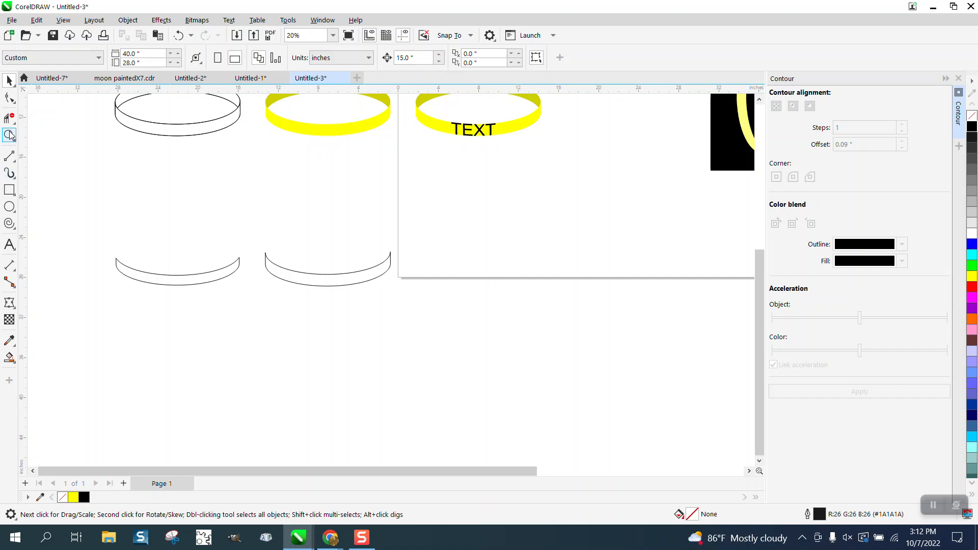
click(9, 135)
drag(57, 201, 78, 240)
click(10, 245)
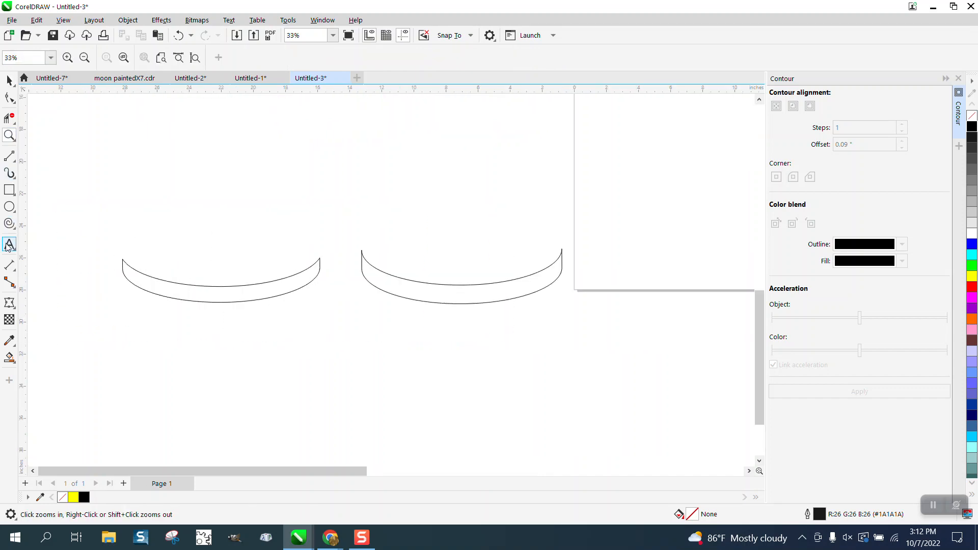
click(236, 195)
text(Text)
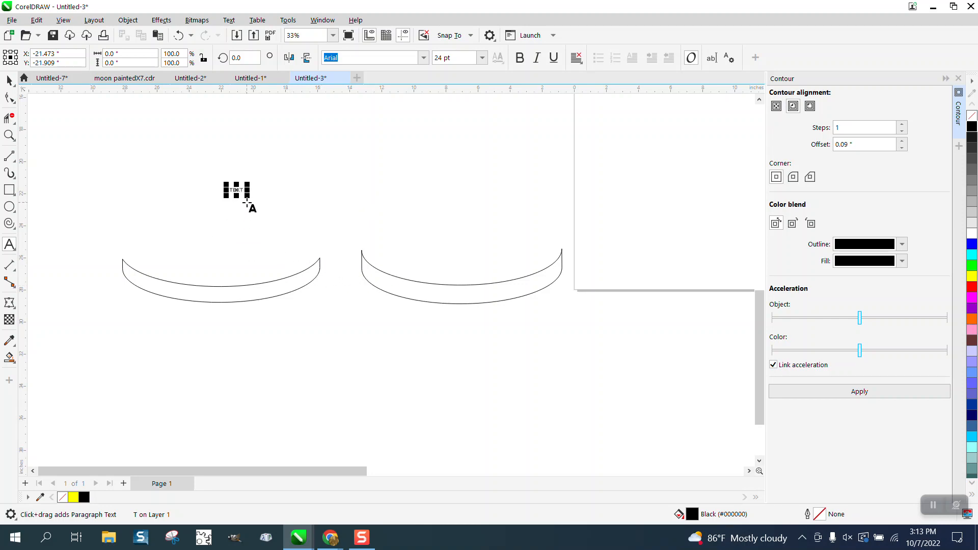
Scale the text to about 4 inches wide and position it over the middle of the inner band shape.
drag(247, 195, 224, 294)
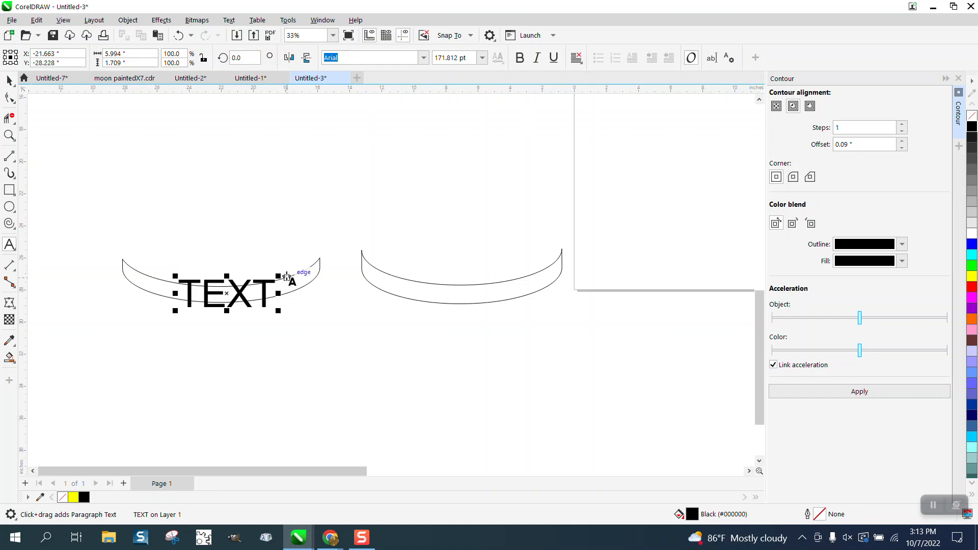
mouse_move(280, 276)
mouse_down()
mouse_move(270, 288)
mouse_move(282, 284)
mouse_up()
click(10, 135)
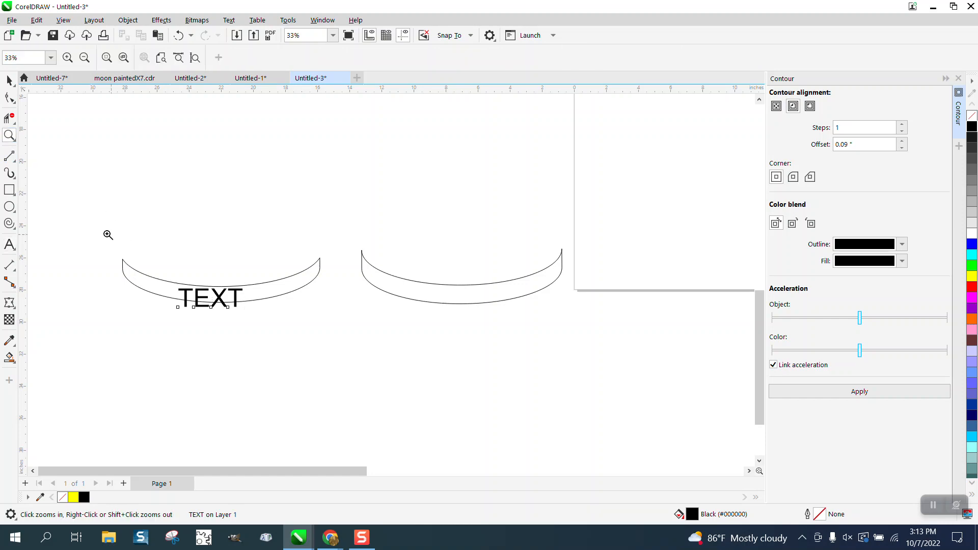
drag(401, 351, 400, 351)
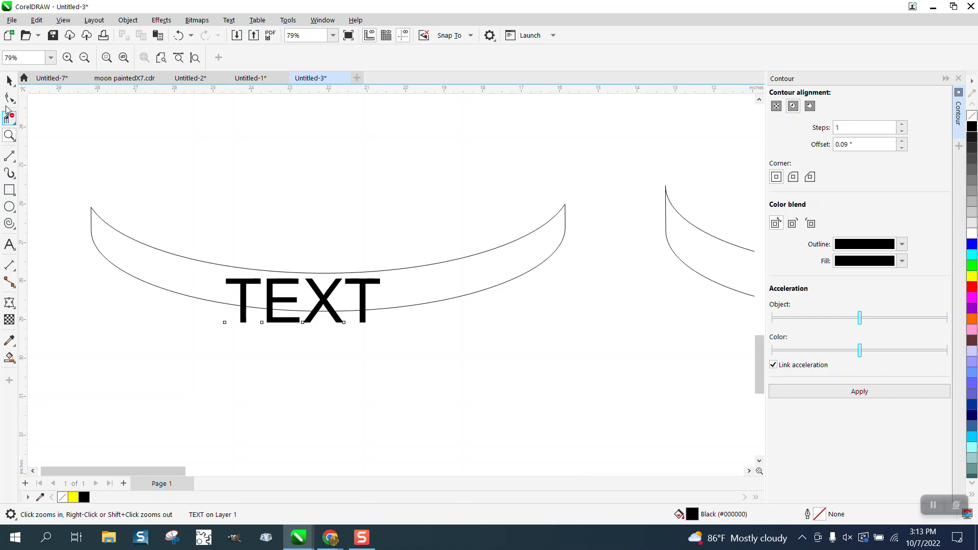
click(10, 81)
drag(317, 295, 318, 291)
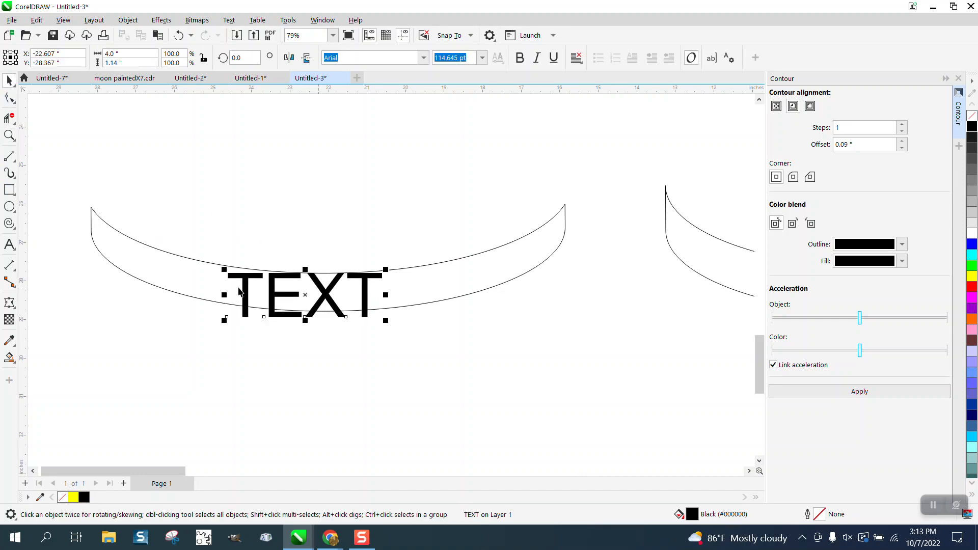
Start an envelope on the text and delete its left and right midpoint nodes along with the middle nodes of its upper and lower edges.
click(9, 303)
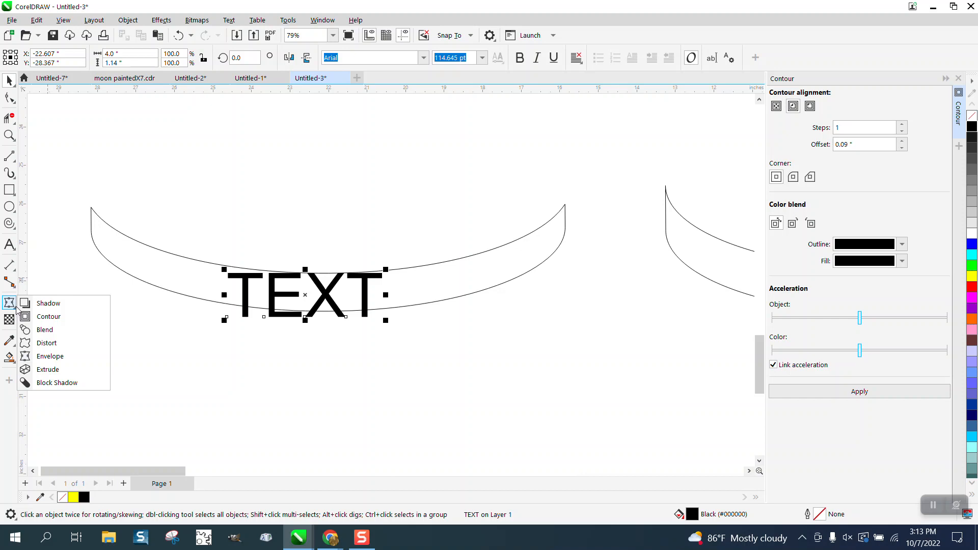
click(45, 359)
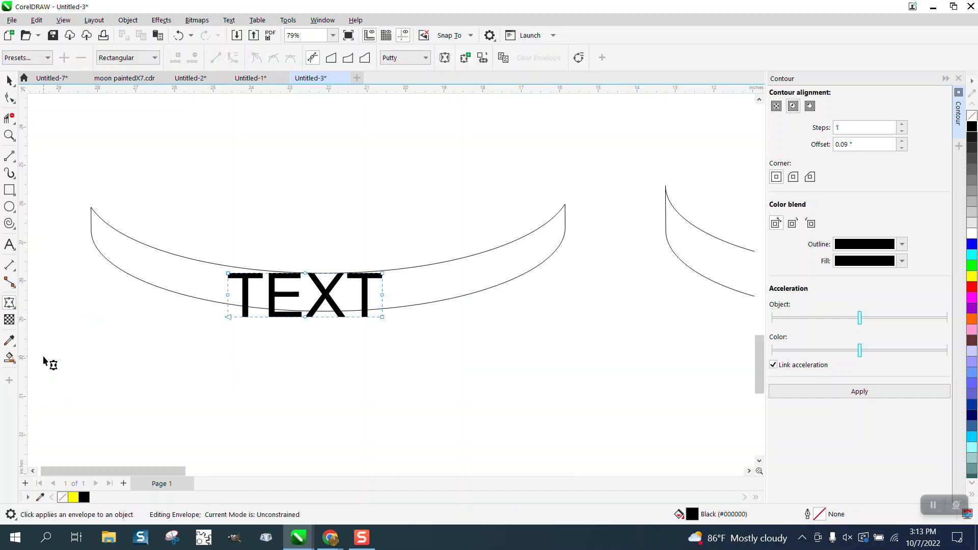
click(9, 135)
drag(176, 238, 509, 355)
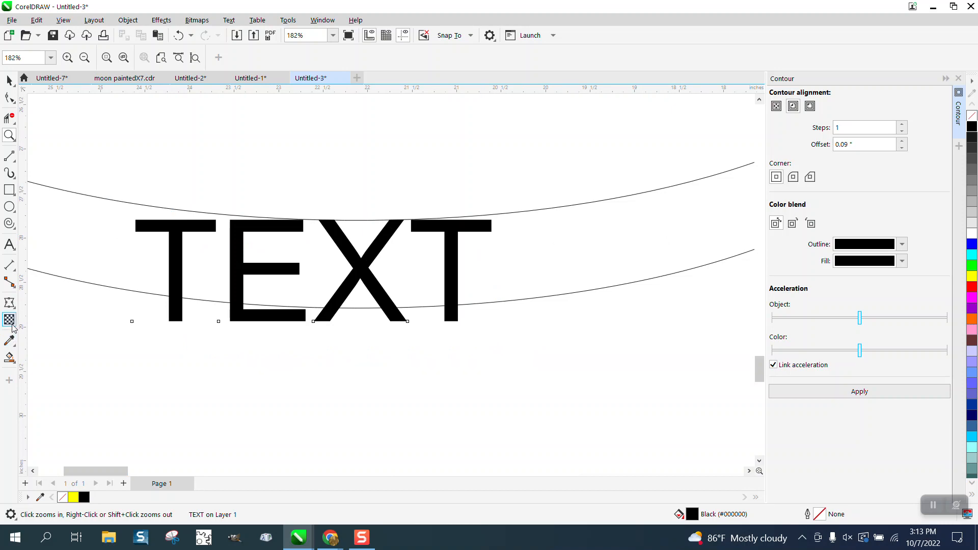
click(9, 303)
drag(299, 192, 343, 344)
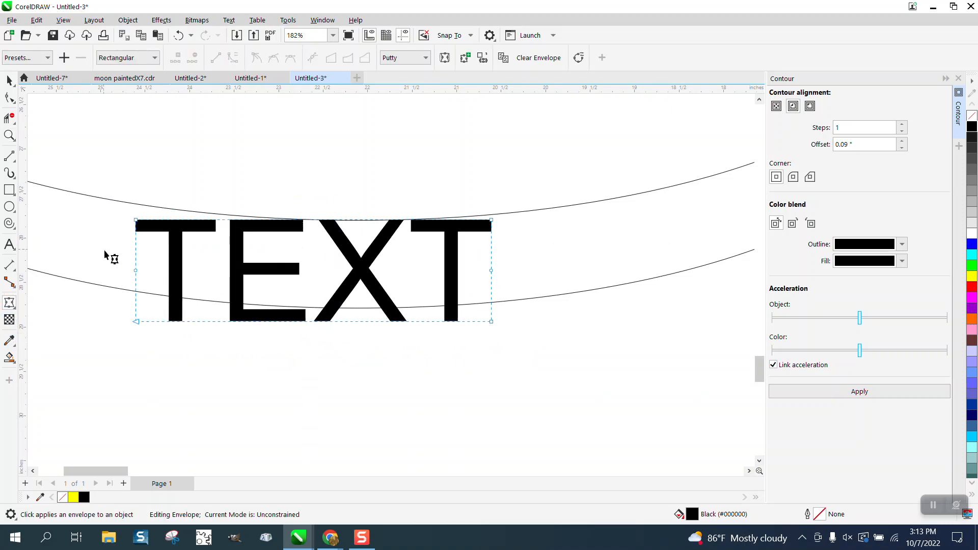
drag(109, 258, 526, 279)
key(Delete)
Move the four corner nodes of the text's envelope onto the upper and lower curves of the inner band shape.
drag(492, 223, 493, 218)
drag(491, 322, 492, 302)
drag(139, 322, 137, 292)
drag(137, 226, 137, 204)
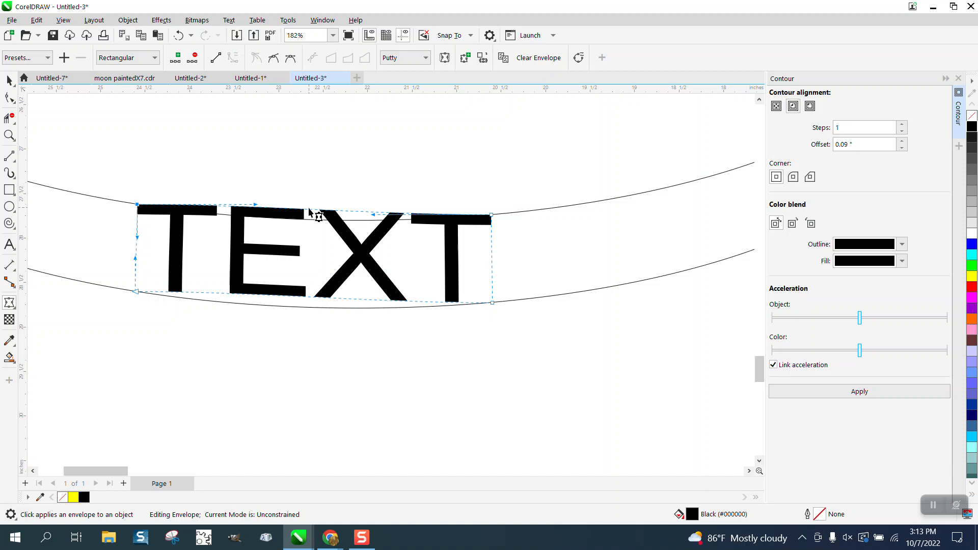
Bend the envelope's upper and lower edges to follow the curves of the inner band shape.
click(310, 211)
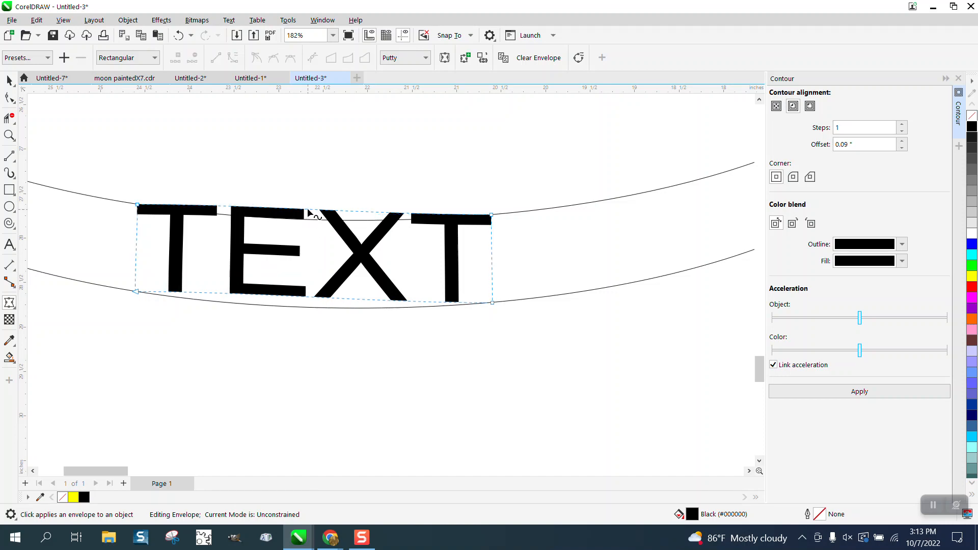
drag(309, 211, 316, 225)
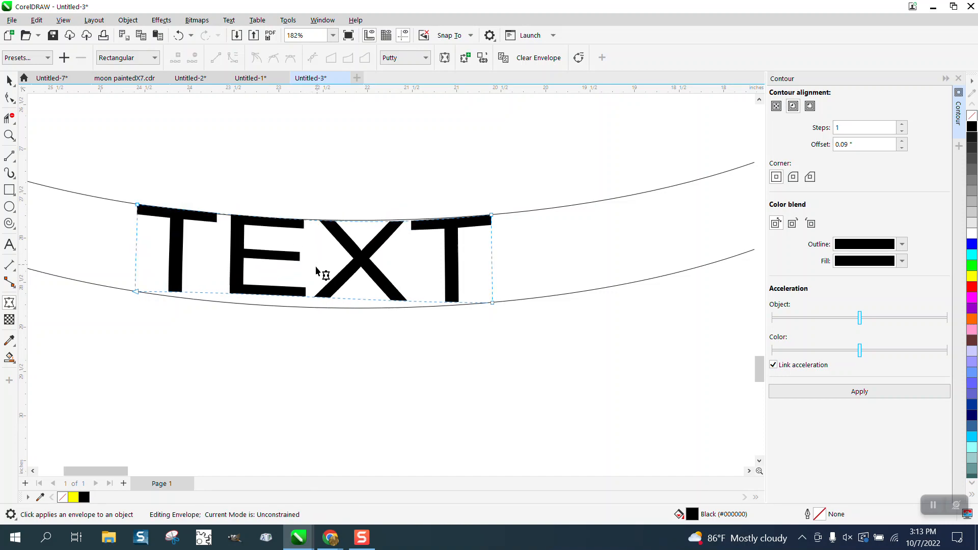
drag(306, 299, 308, 308)
scroll(362, 342, down, 2)
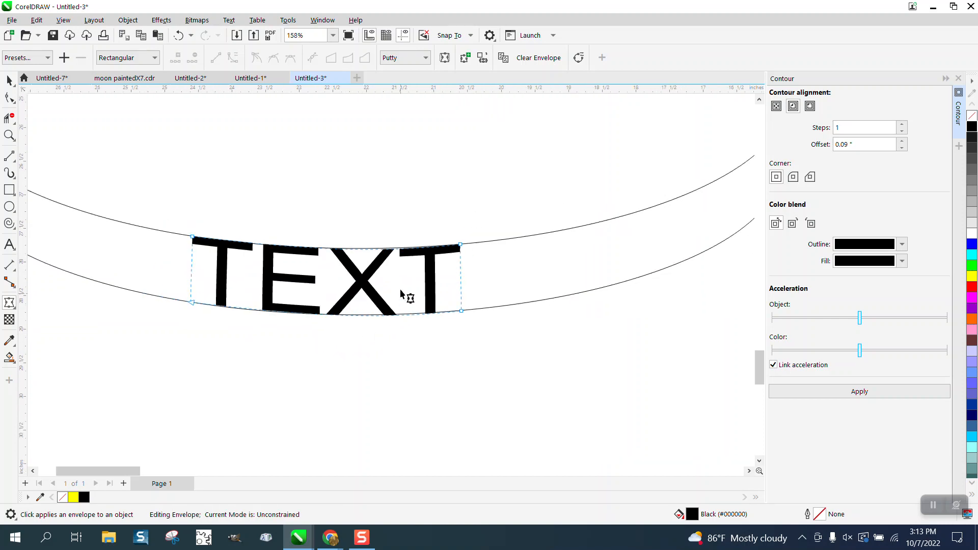
Fine-tune the curve handle at the upper right corner of the envelope so its top edge matches the band's upper curve.
click(10, 135)
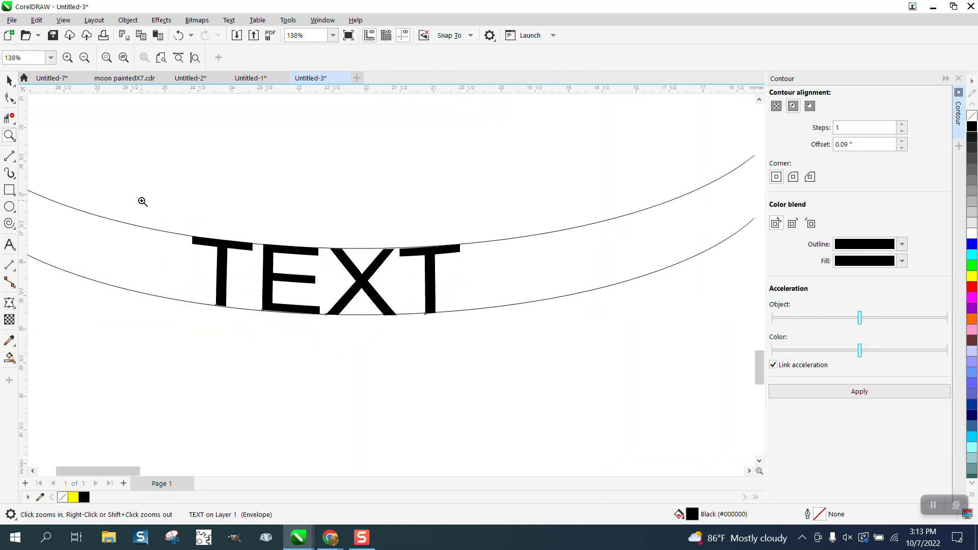
drag(200, 228, 553, 340)
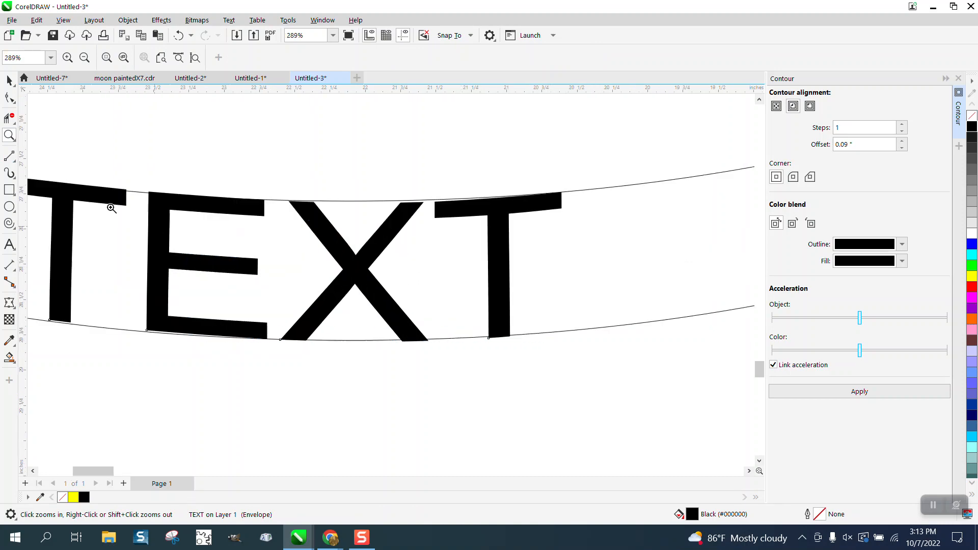
click(9, 80)
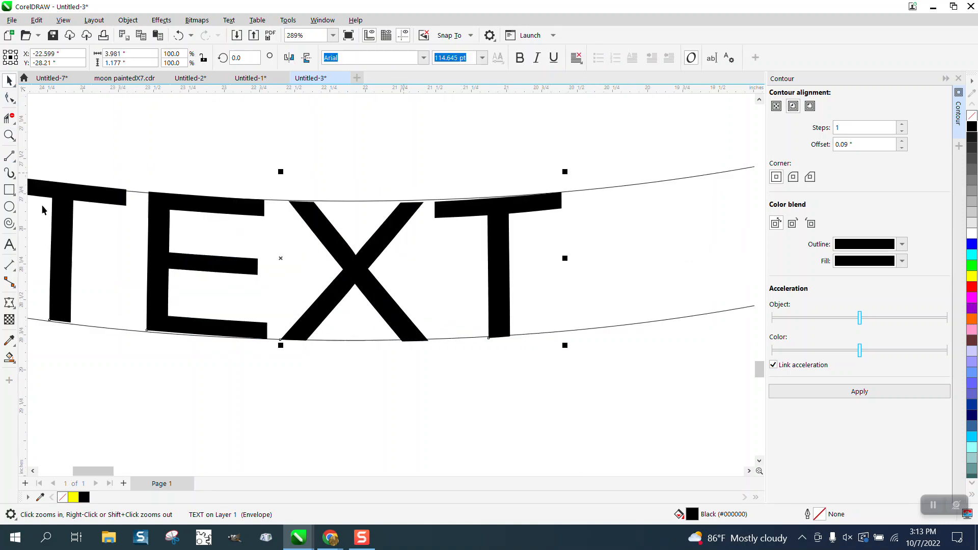
click(10, 302)
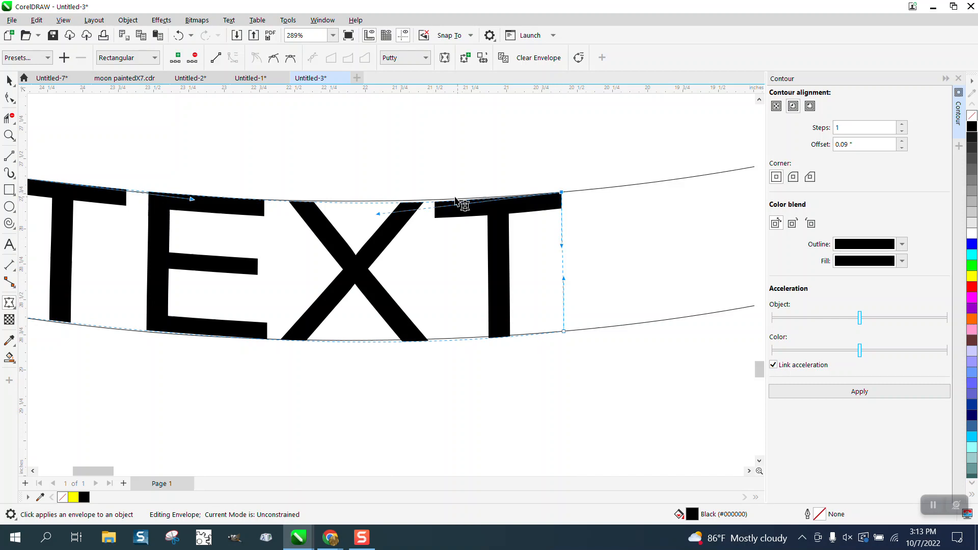
drag(380, 214, 379, 210)
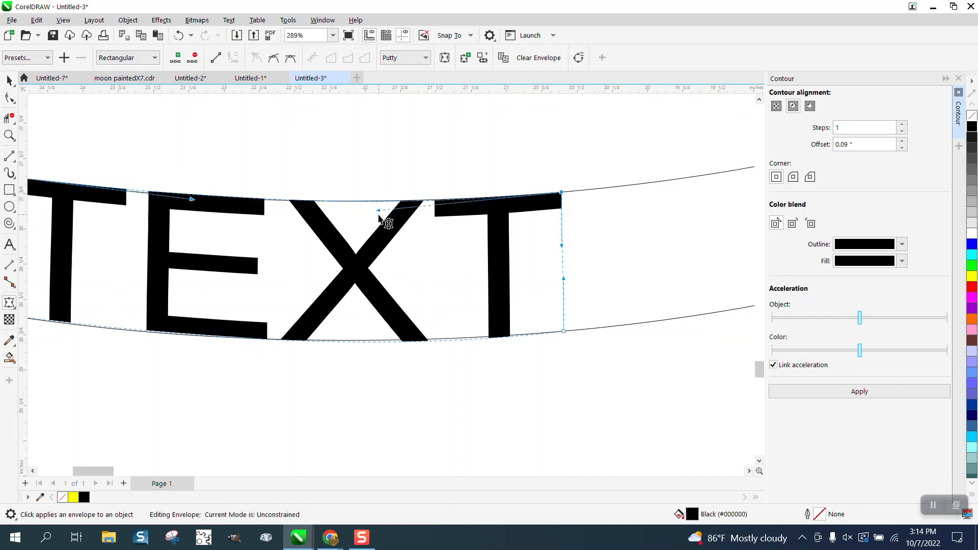
scroll(379, 219, down, 1)
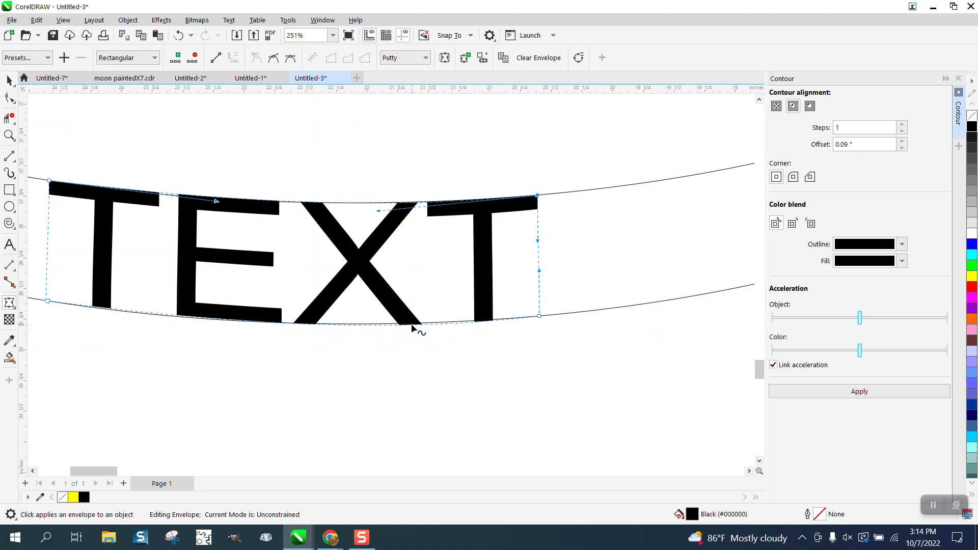
scroll(331, 267, down, 8)
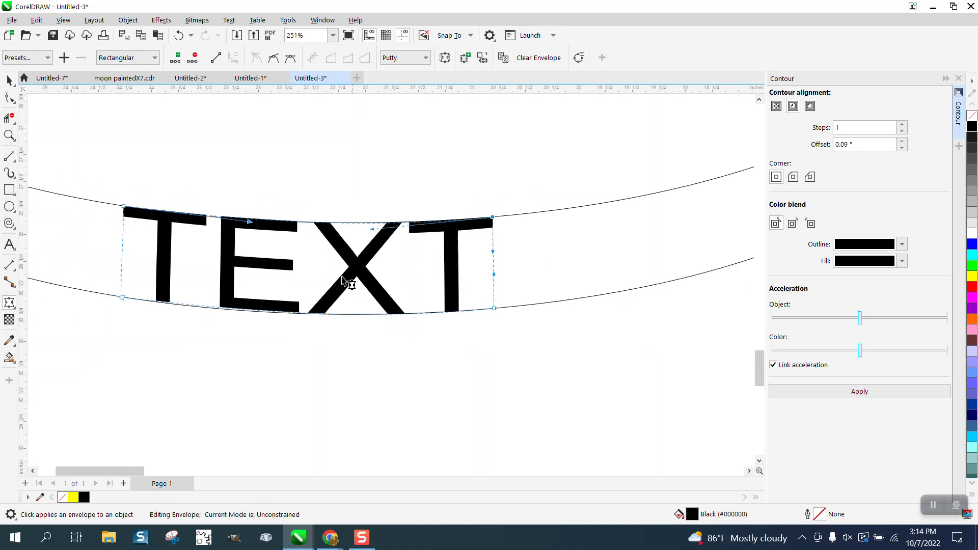
Move the enveloped text 15 inches right and 15 inches up onto the front band of the middle ring.
click(7, 82)
scroll(127, 301, down, 8)
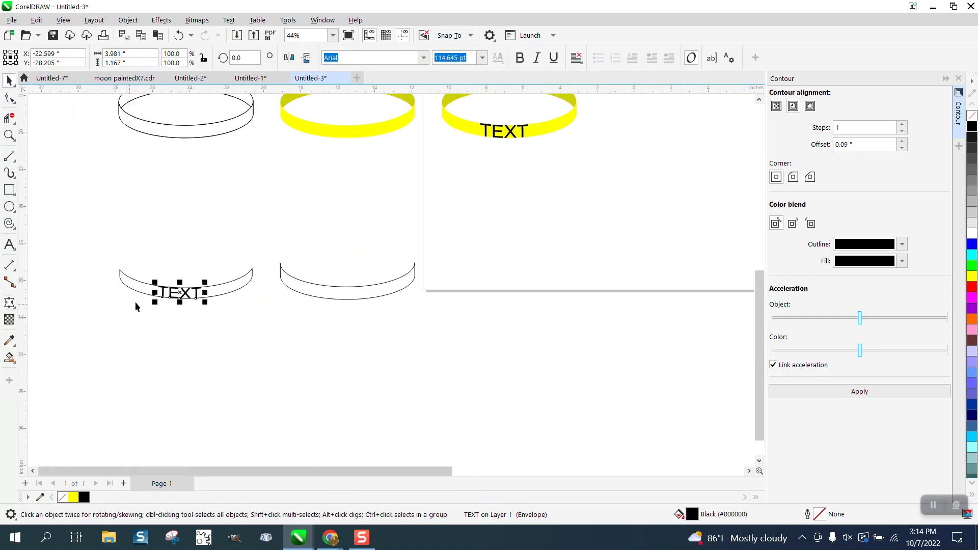
key(Right)
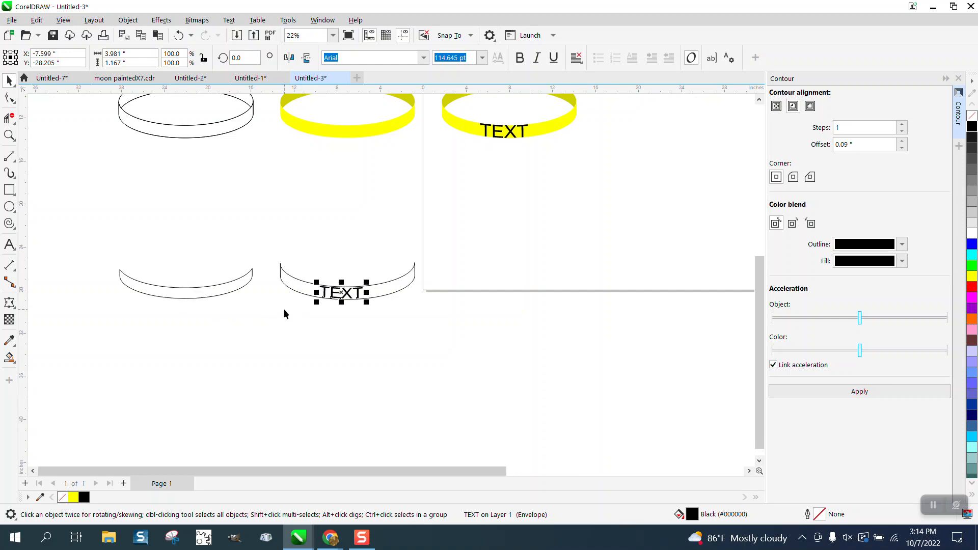
key(Up)
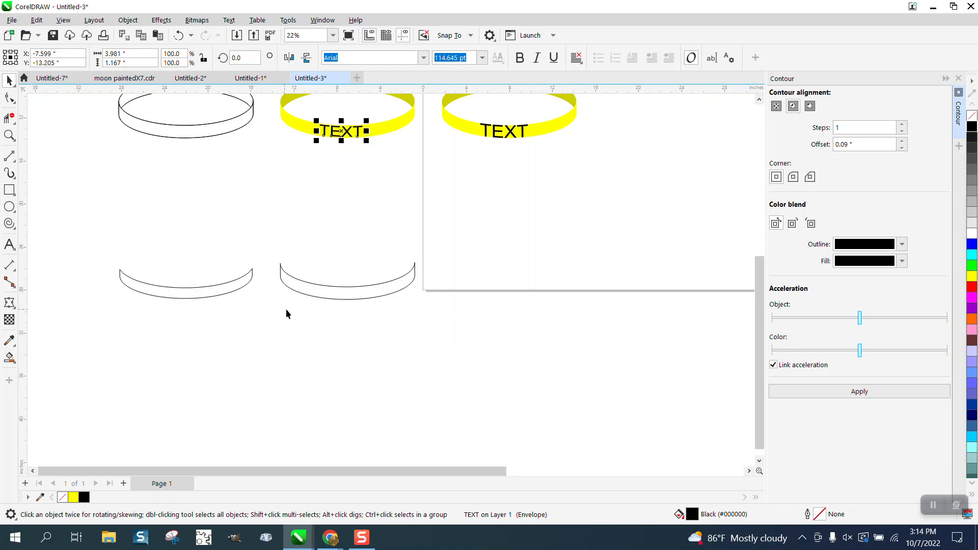
Examine the fit of the enveloped text on the yellow band and compare it with the text on the neighbouring ring.
click(10, 135)
drag(288, 114, 438, 149)
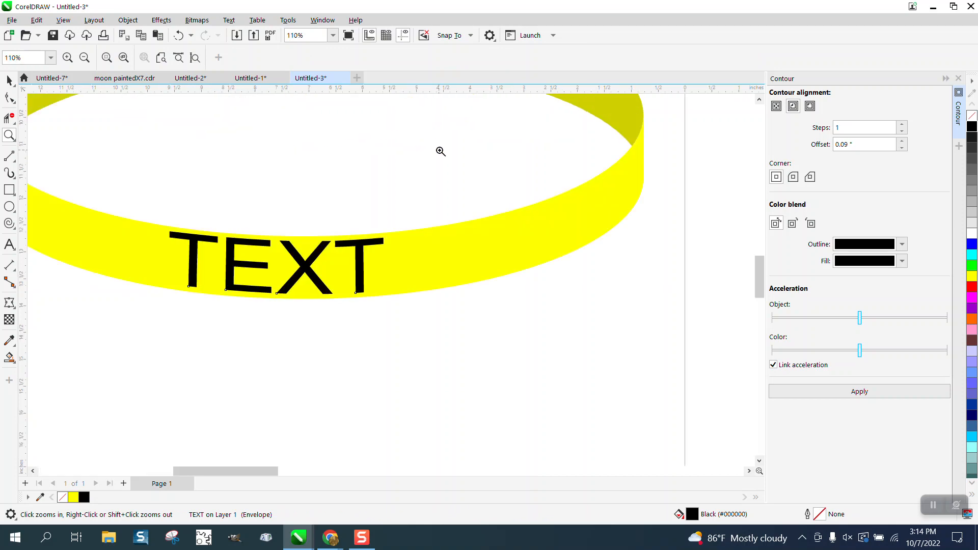
scroll(332, 233, down, 3)
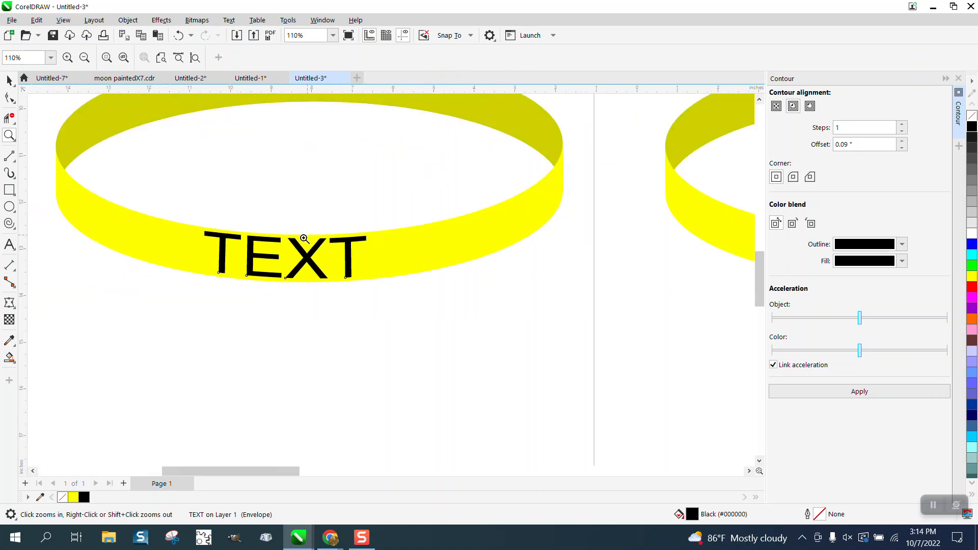
scroll(668, 253, up, 5)
scroll(358, 214, down, 5)
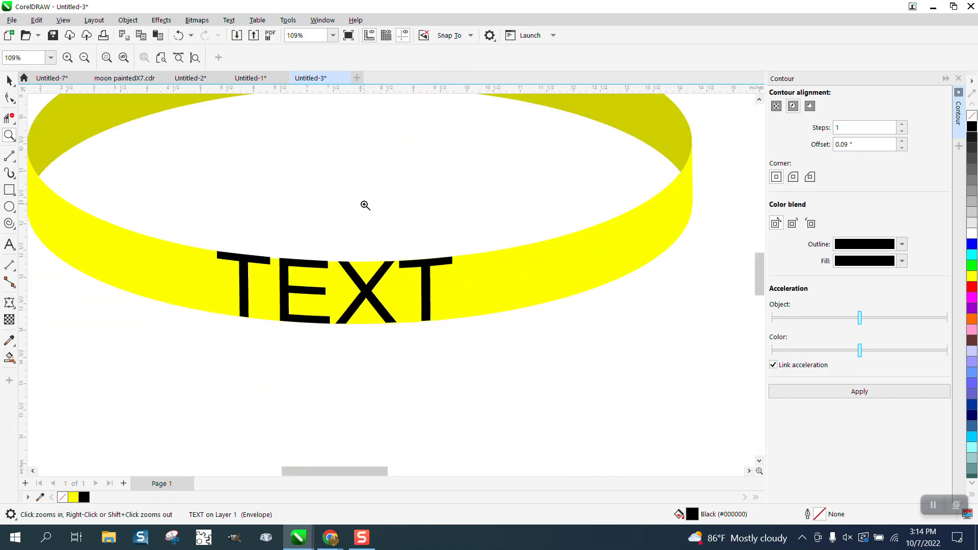
scroll(148, 205, down, 2)
drag(97, 203, 248, 281)
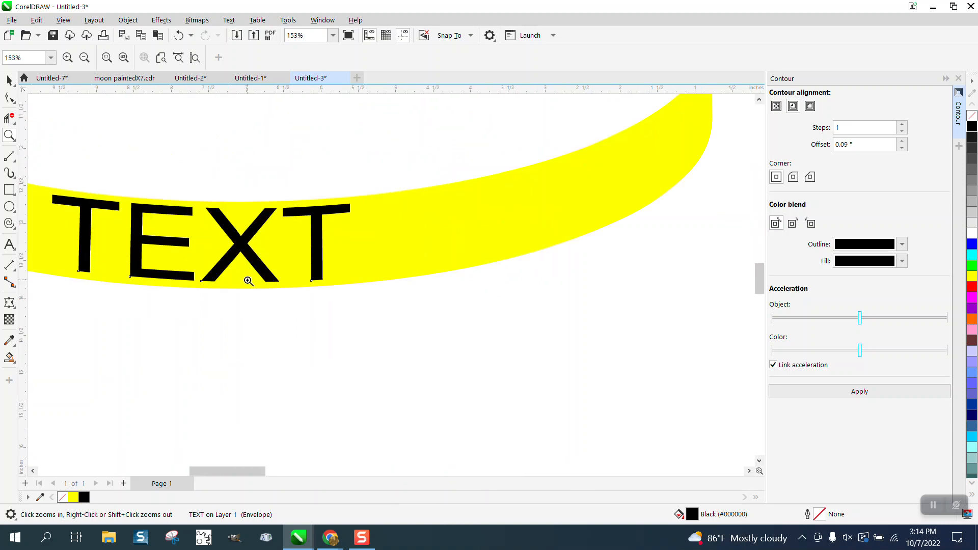
scroll(248, 280, down, 1)
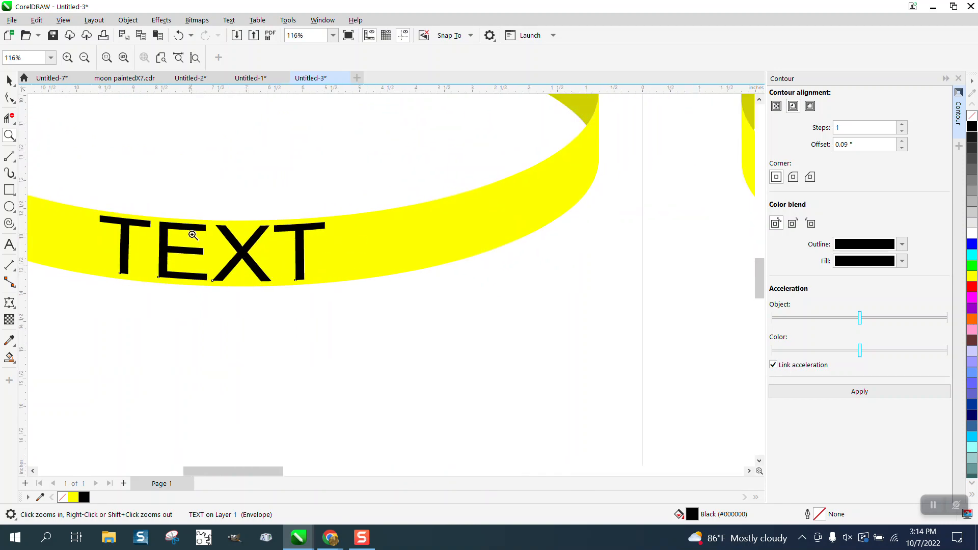
scroll(218, 234, down, 3)
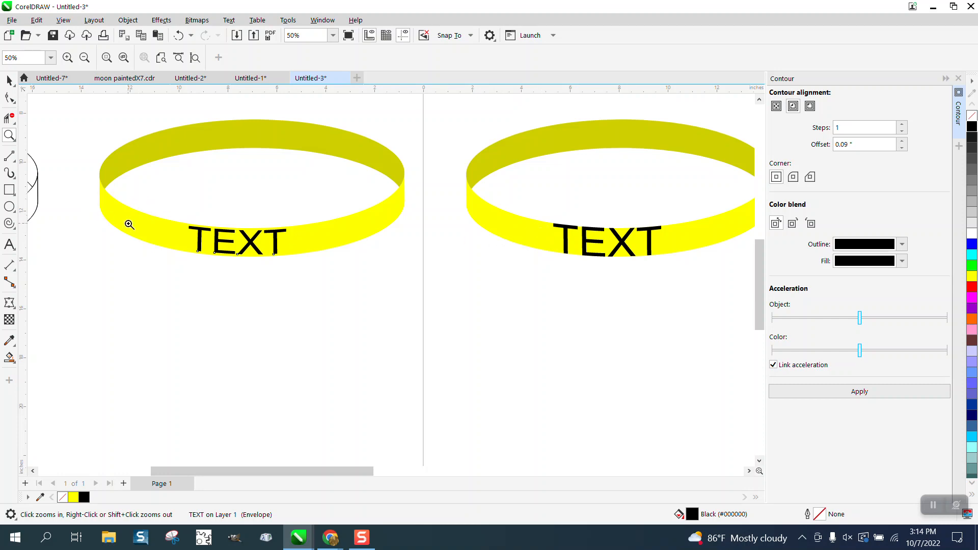
scroll(307, 221, down, 1)
scroll(315, 221, down, 1)
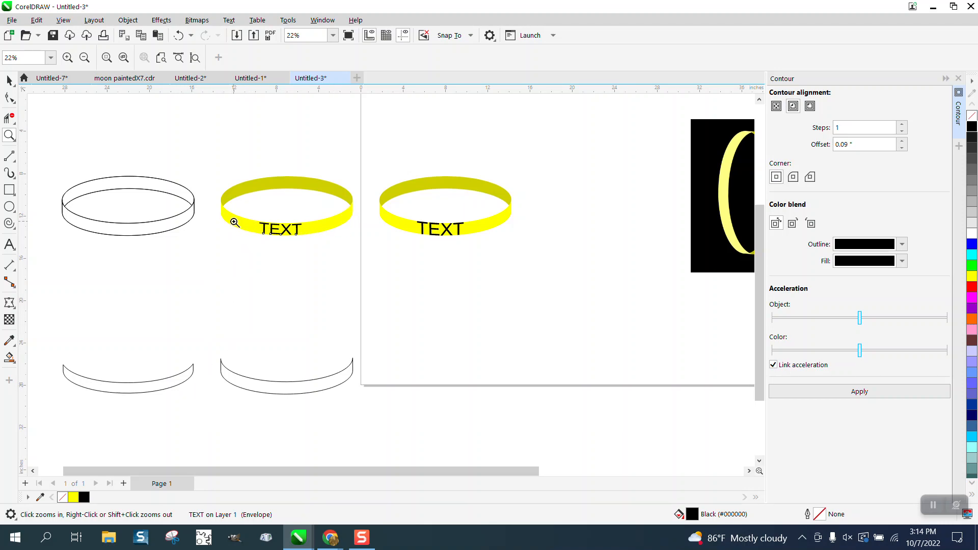
scroll(235, 223, down, 2)
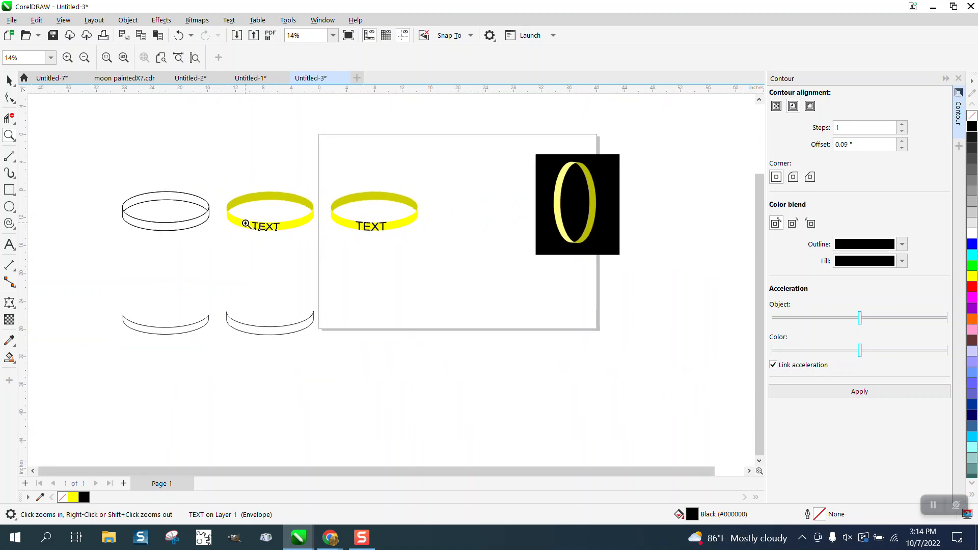
Undo the last two moves of the enveloped text.
click(179, 37)
click(179, 37)
Move the text to the left end of the inner band shape and rotate it to about 346.86 degrees.
drag(200, 348, 304, 353)
click(10, 81)
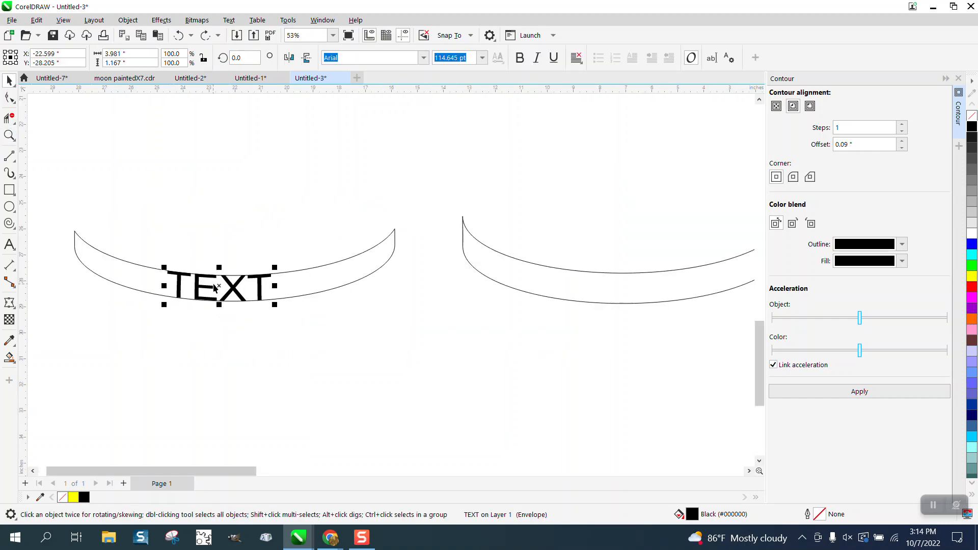
drag(215, 288, 130, 264)
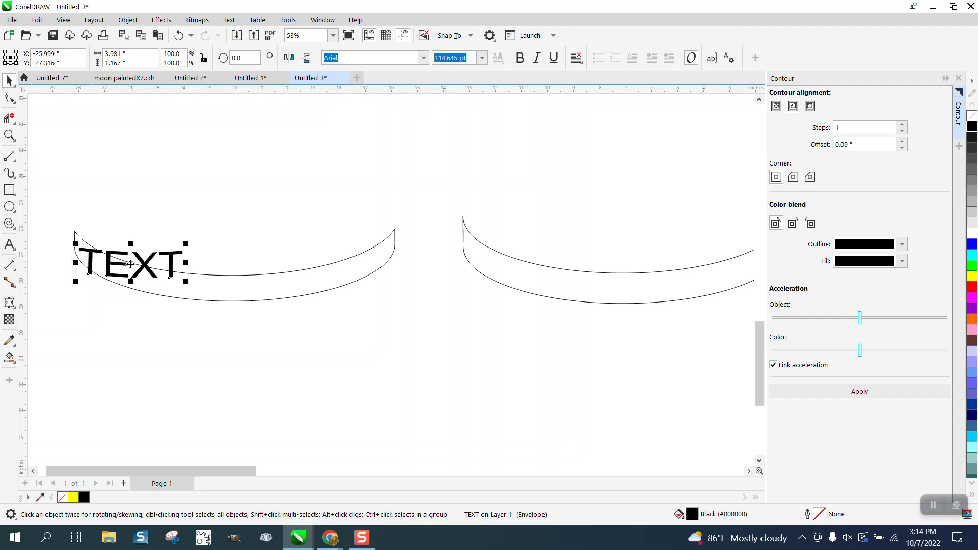
click(131, 264)
mouse_move(189, 242)
mouse_down()
mouse_move(186, 254)
mouse_move(178, 247)
mouse_up()
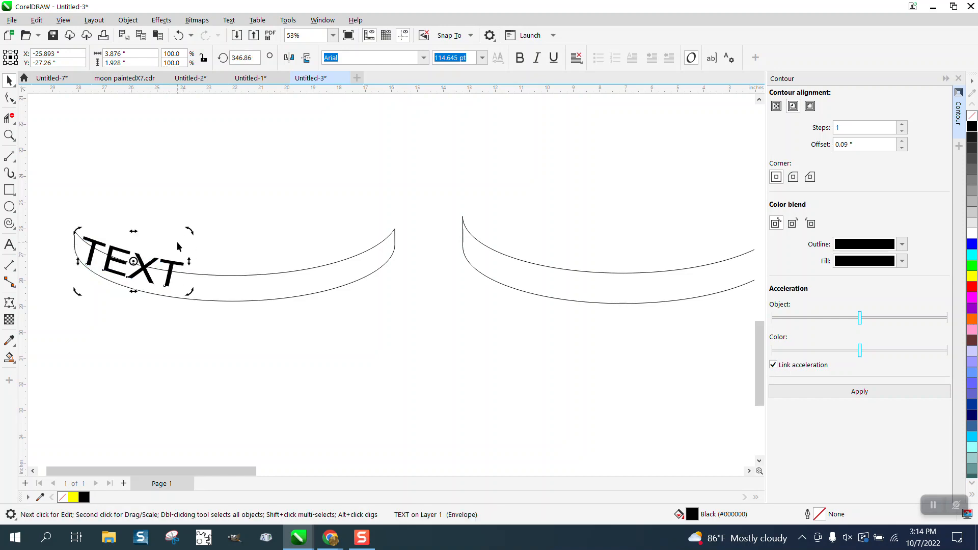
click(150, 259)
click(143, 265)
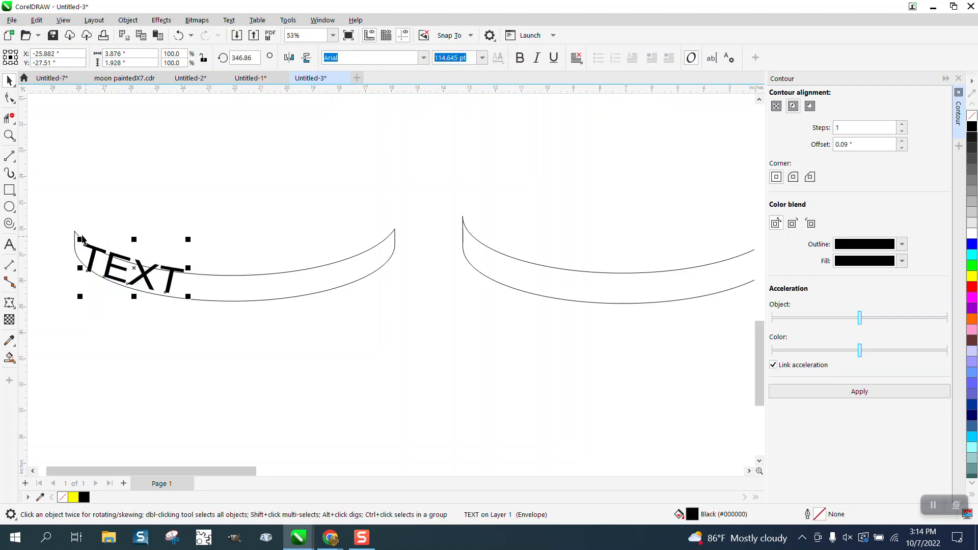
Move the two right corner nodes of the text's envelope onto the band shape's lower and upper curves.
click(9, 136)
drag(44, 179, 312, 362)
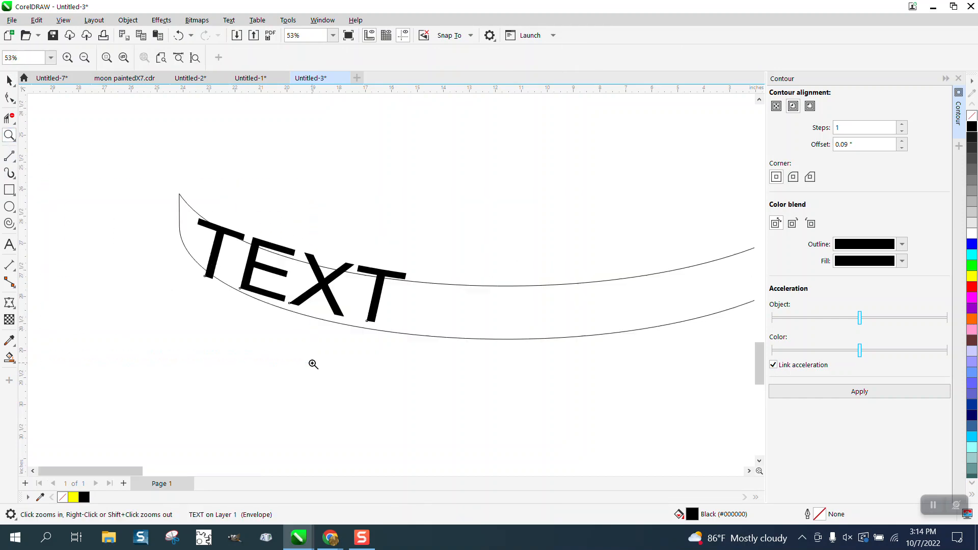
click(9, 304)
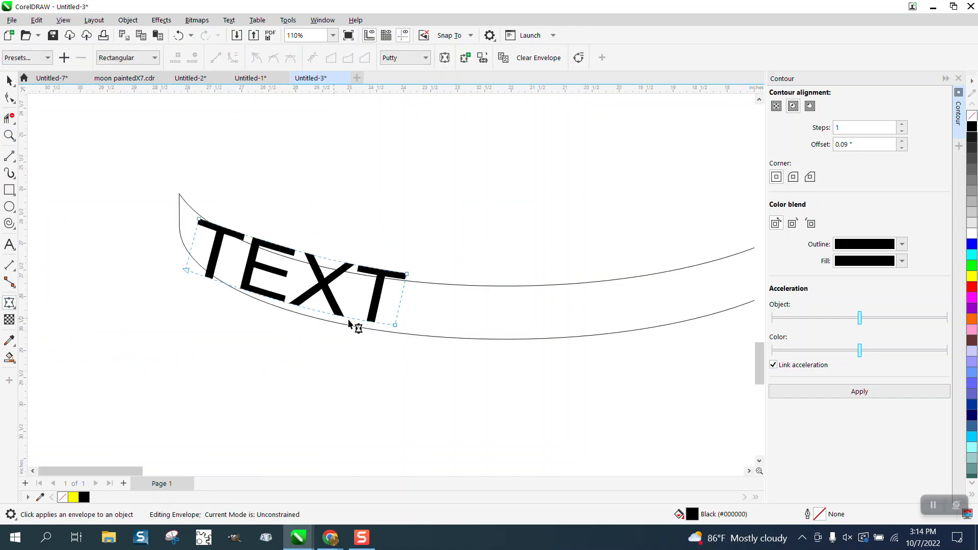
drag(395, 325, 393, 332)
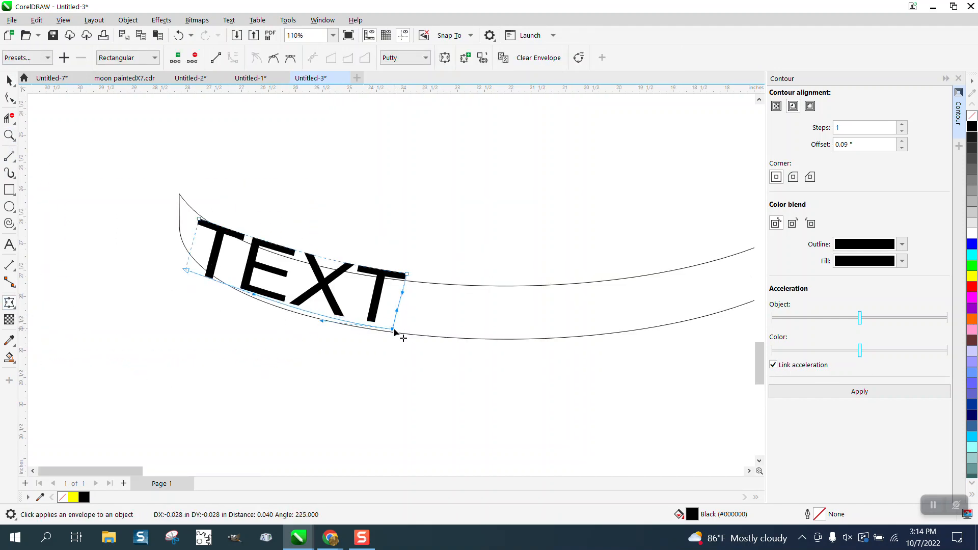
click(406, 275)
drag(407, 275, 403, 280)
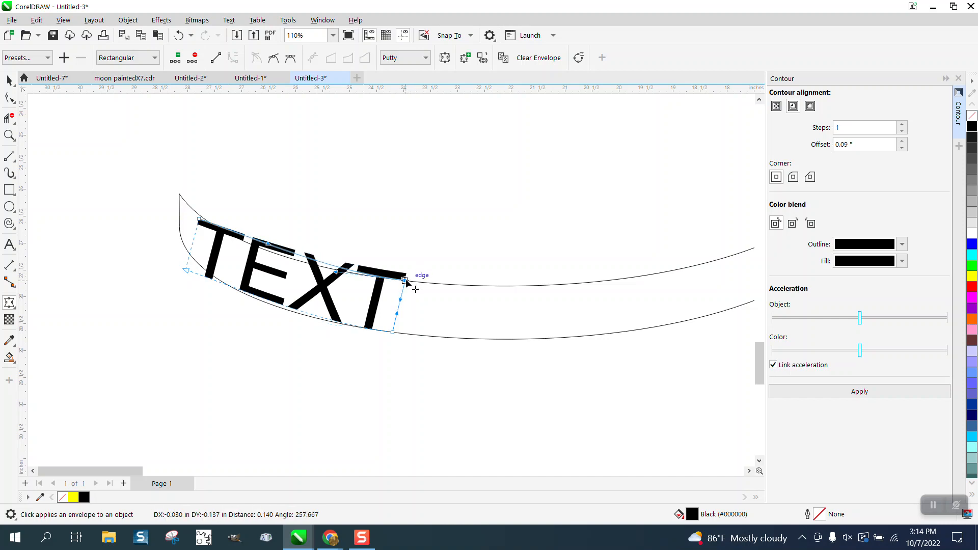
Move the two left corner nodes of the text's envelope onto the band shape's upper and lower curves.
click(199, 220)
drag(200, 223, 199, 216)
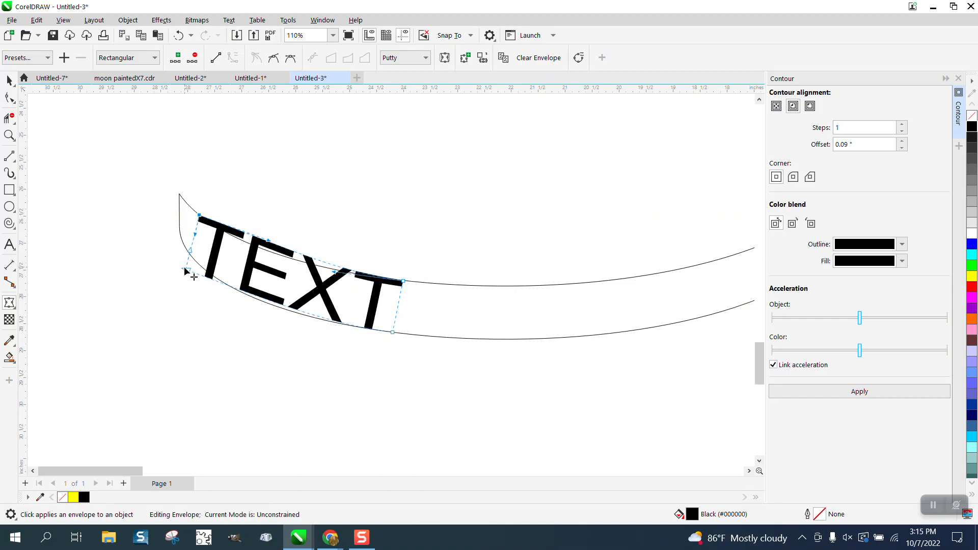
click(186, 271)
drag(186, 270, 192, 255)
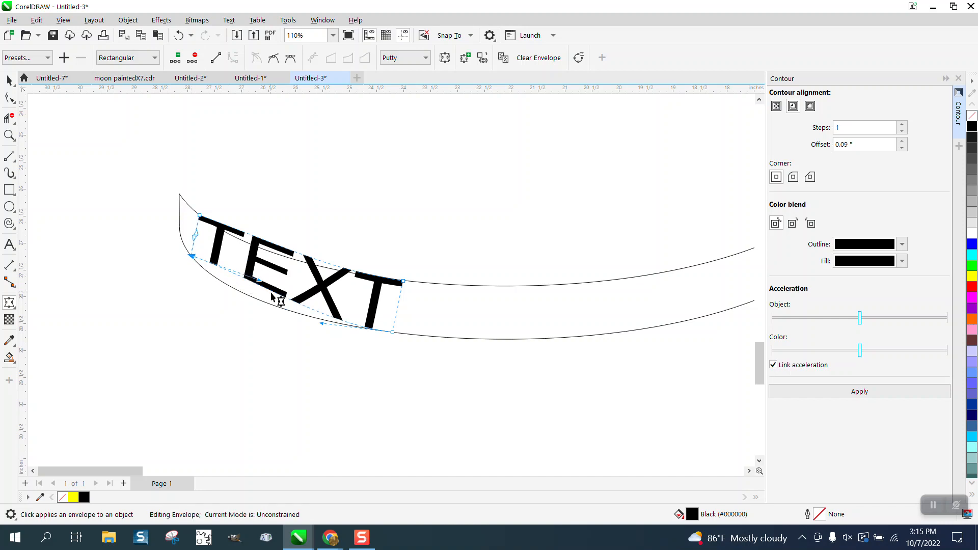
Bend the envelope's lower and upper edges along the band outline and refine the upper edge with its curve handles.
drag(281, 297, 258, 301)
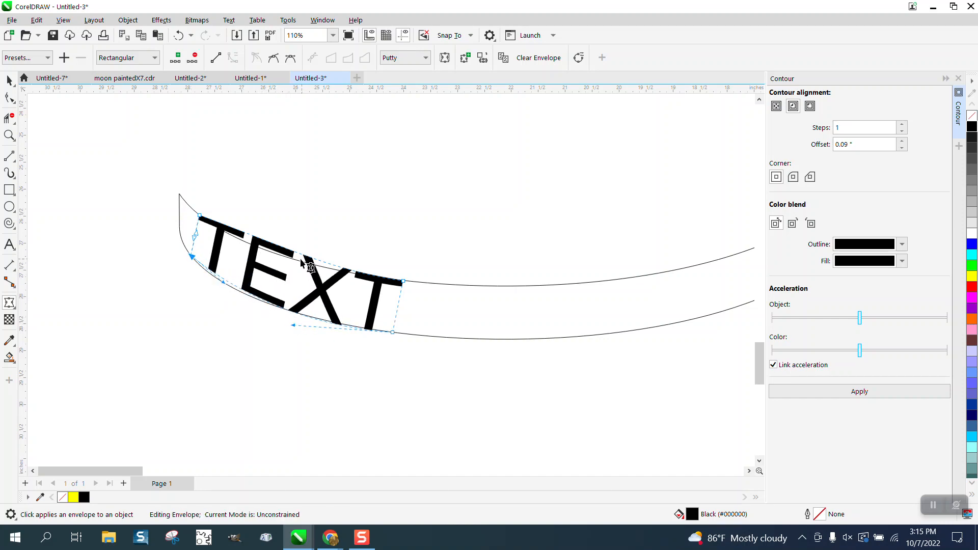
drag(301, 258, 295, 262)
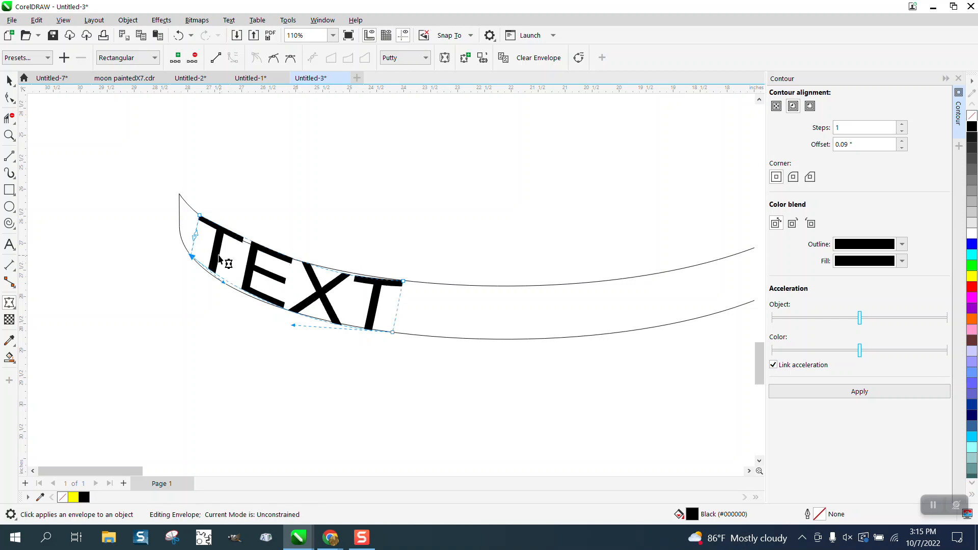
scroll(290, 267, up, 2)
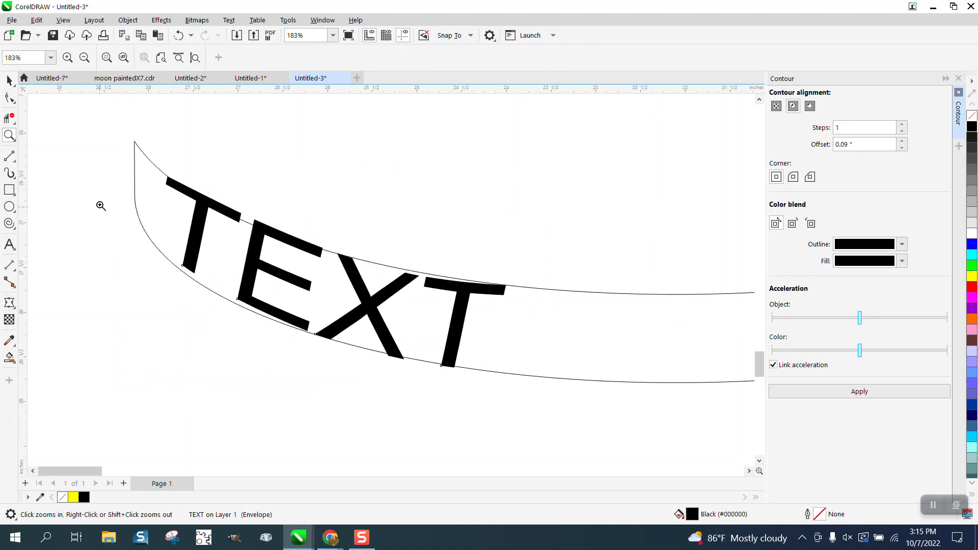
click(9, 99)
click(168, 177)
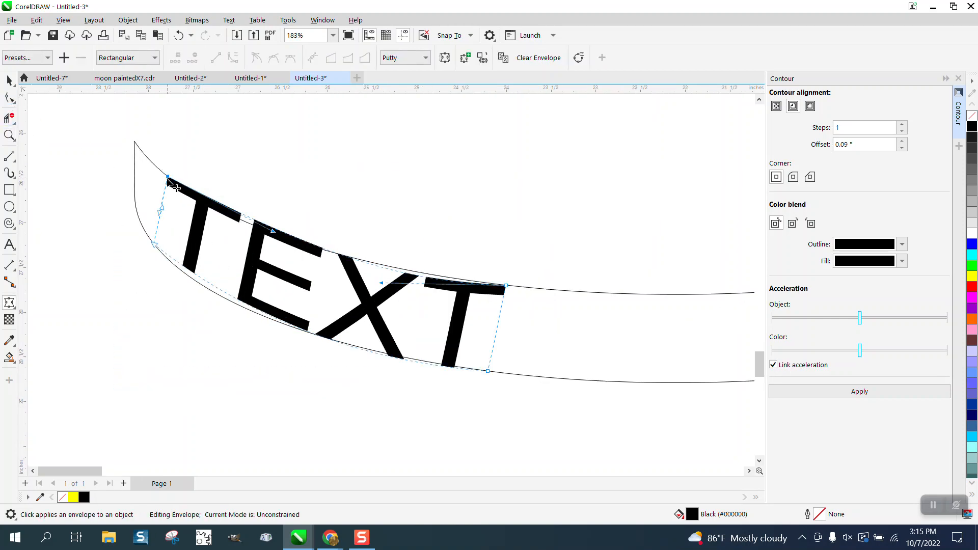
drag(270, 233, 273, 255)
drag(382, 283, 381, 273)
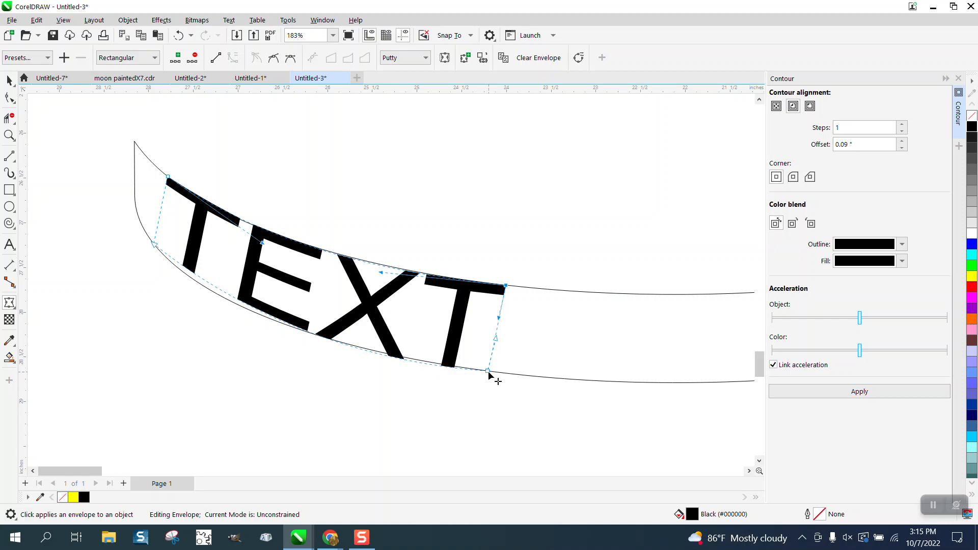
Adjust the curve handles of the envelope's lower edge so the letters' bases follow the band's lower curve.
click(488, 372)
drag(323, 359, 323, 353)
drag(207, 290, 197, 298)
click(9, 82)
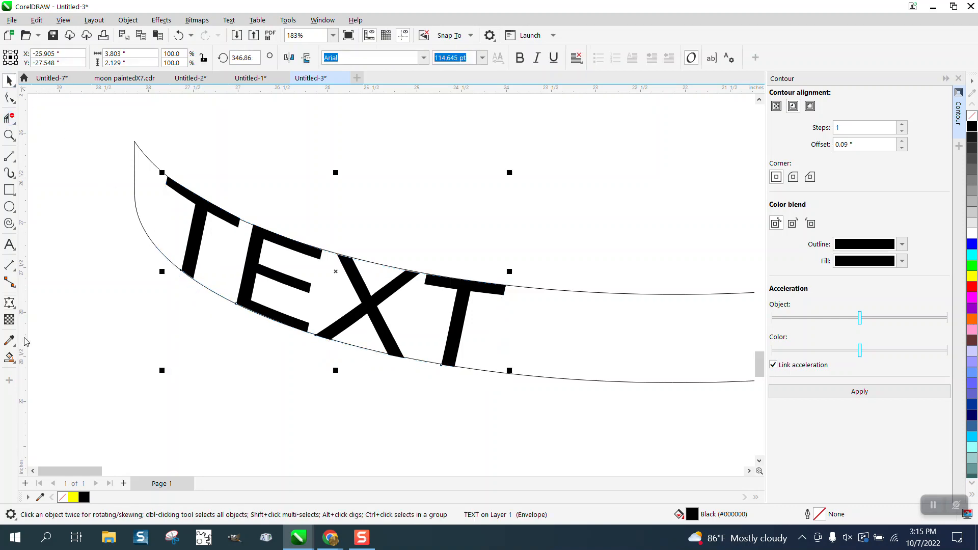
Move the fitted text 15 inches right and 15 inches up onto the middle yellow ring and check its fit.
scroll(152, 350, down, 6)
key(Right)
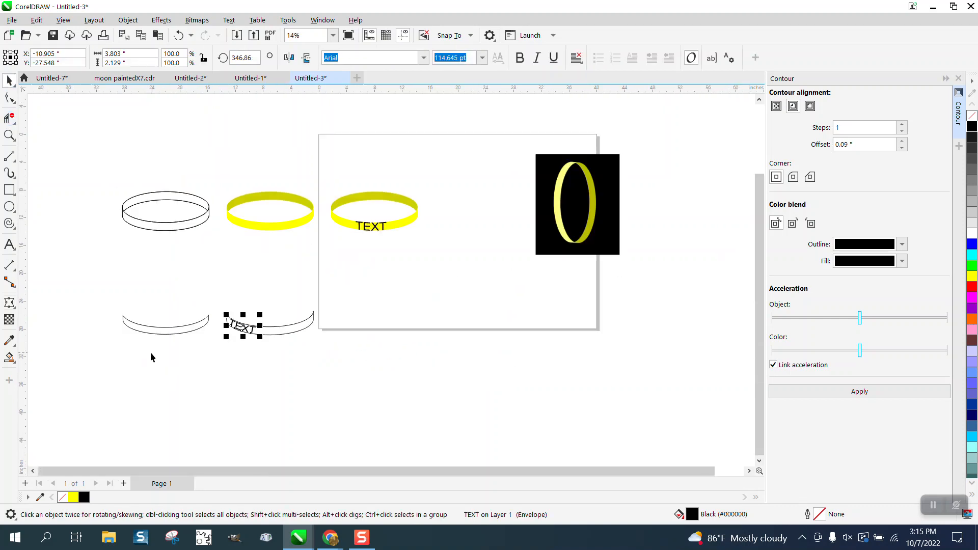
key(Up)
click(8, 135)
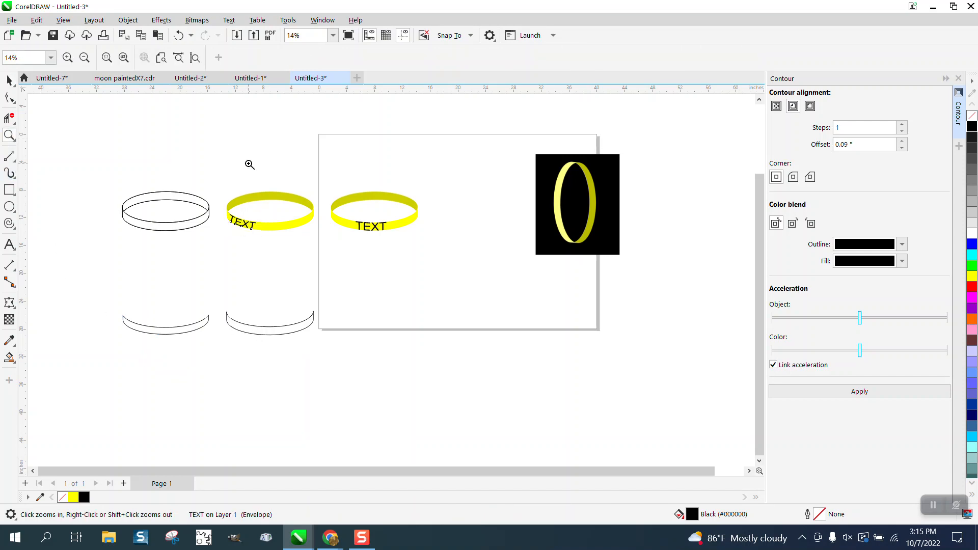
drag(209, 170, 412, 261)
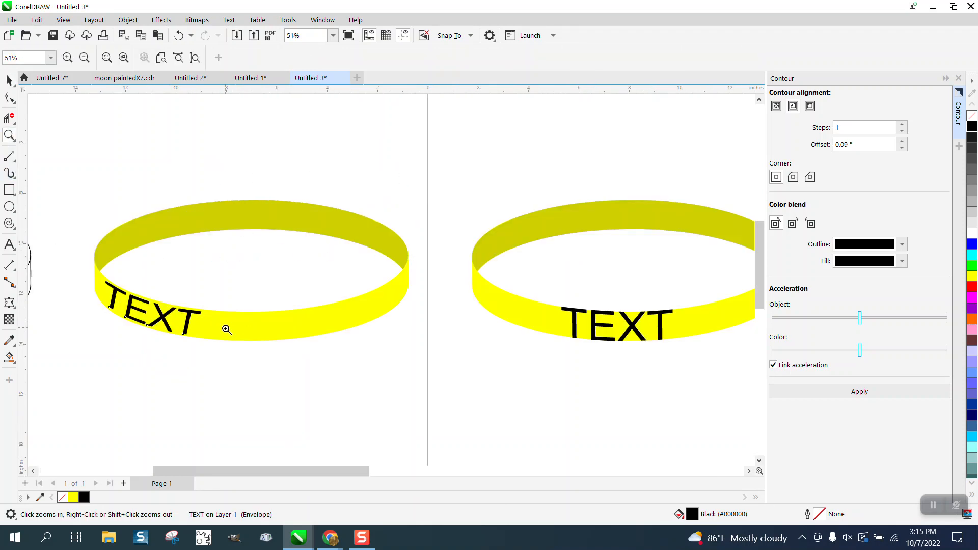
scroll(372, 336, down, 2)
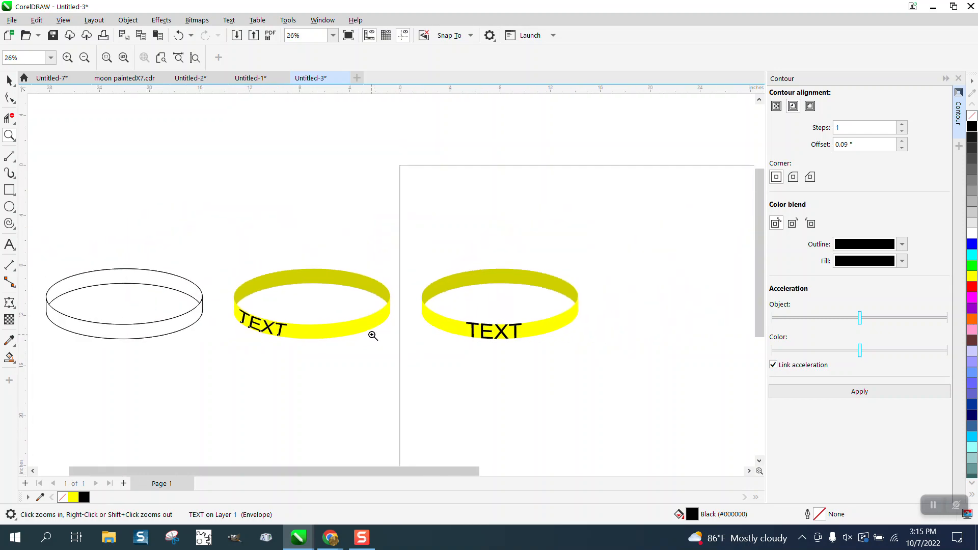
scroll(518, 349, up, 2)
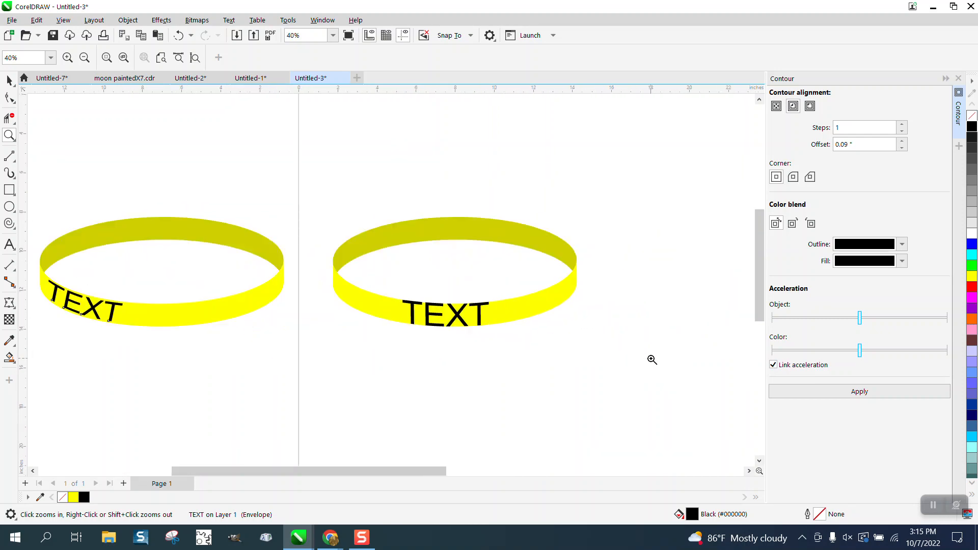